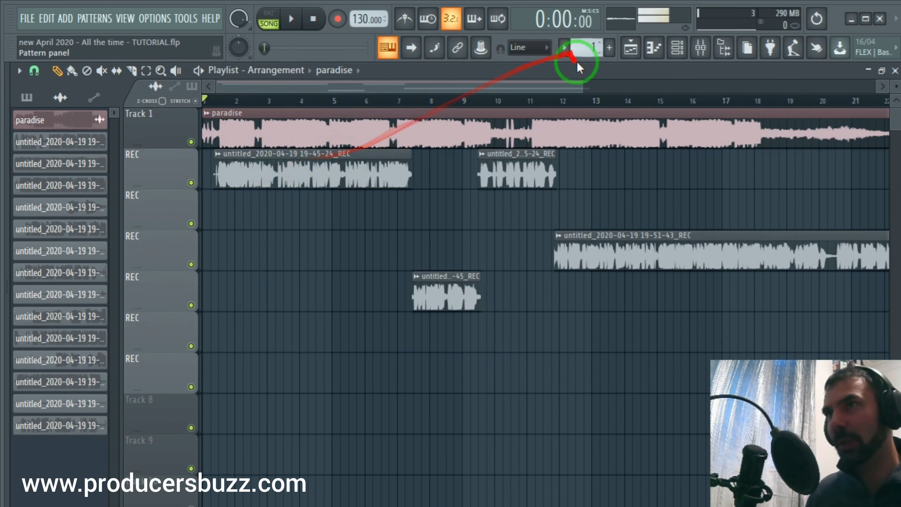
# Inspect the first vocal clip's channel settings, previewing its recording, and close them
pyautogui.moveTo(583, 87); pyautogui.dragTo(407, 91)
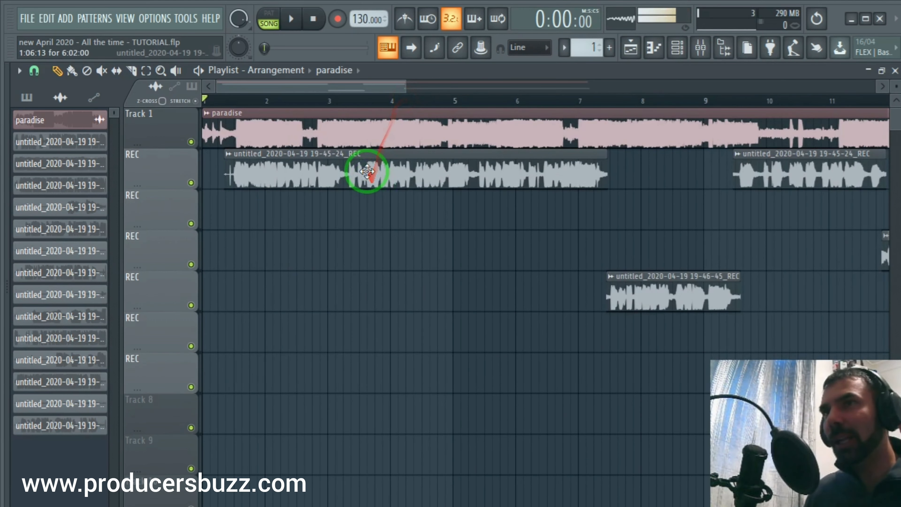
pyautogui.doubleClick(367, 176)
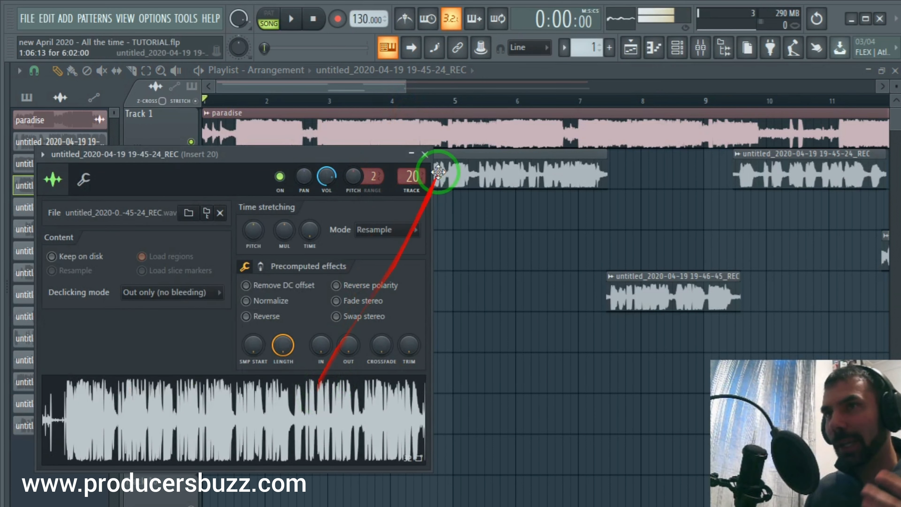
pyautogui.click(346, 415)
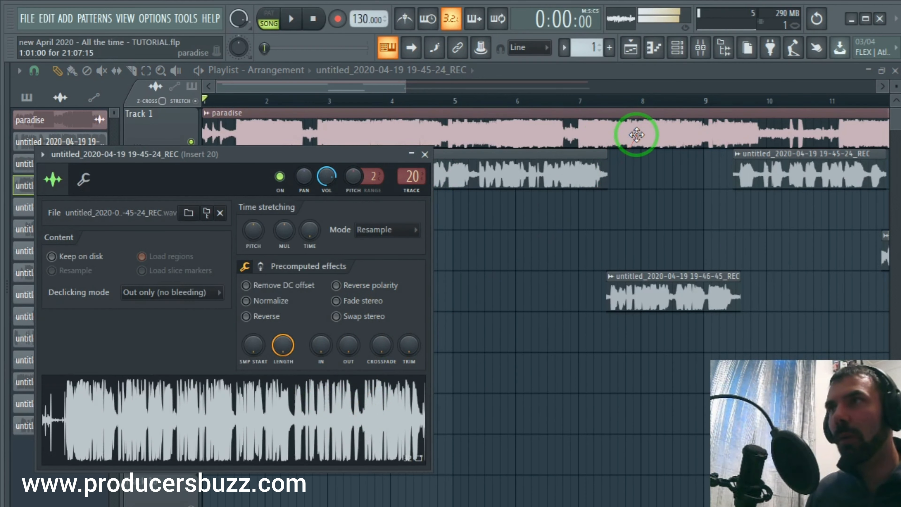
pyautogui.click(316, 25)
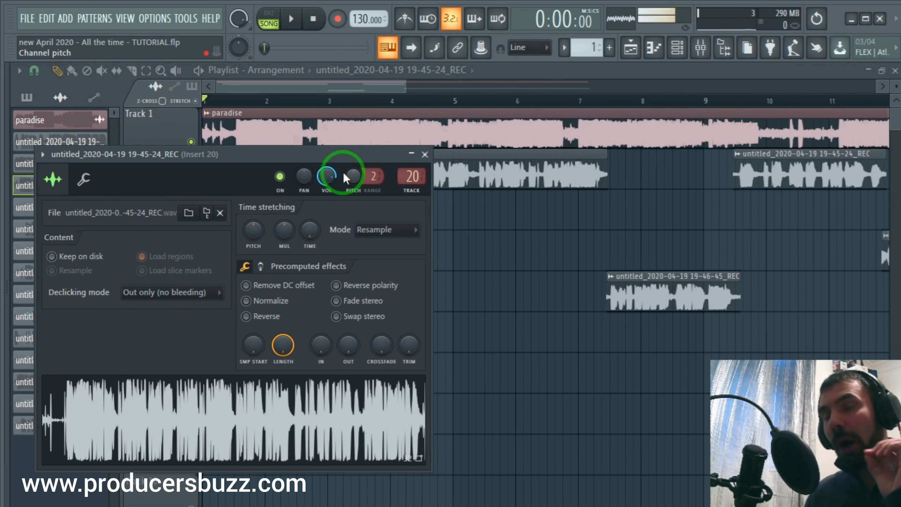
pyautogui.click(424, 154)
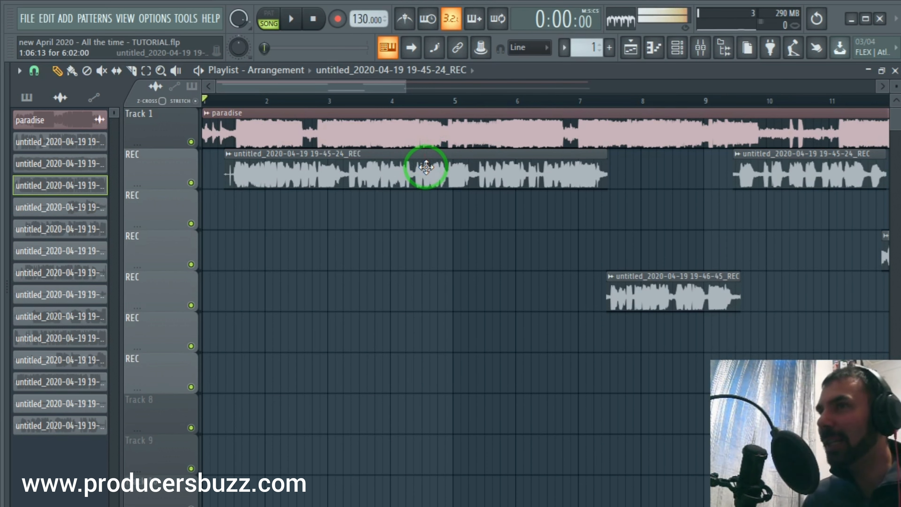
# Open the mixer for the first vocal clip and select its Insert 20 track
pyautogui.doubleClick(426, 168)
pyautogui.click(702, 46)
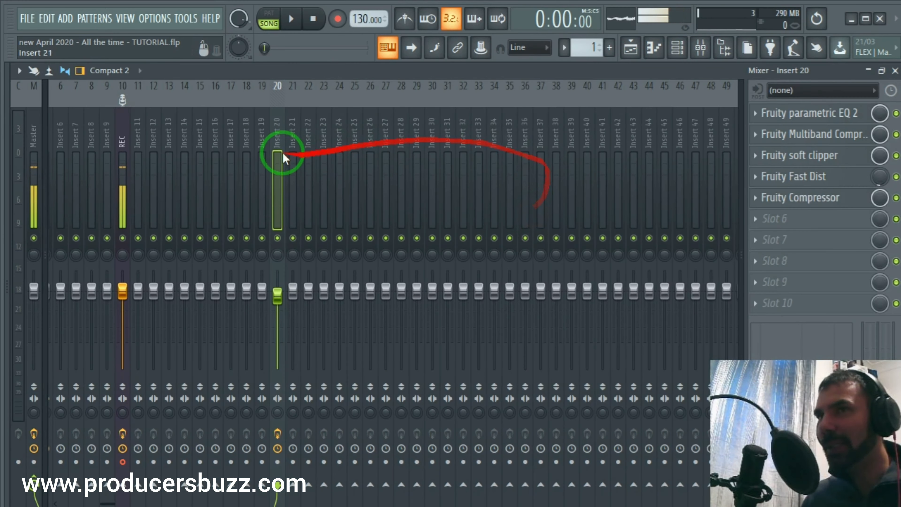
pyautogui.click(293, 156)
pyautogui.click(277, 160)
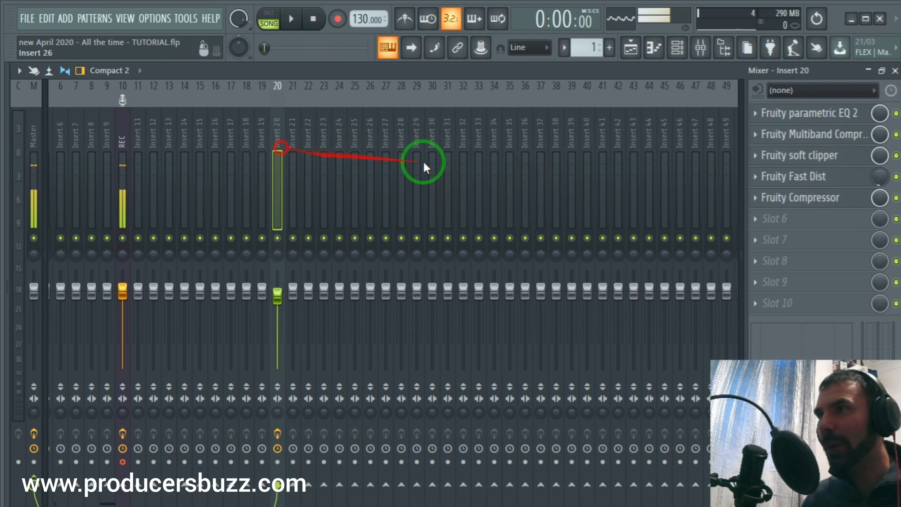
# Audition the vocal on Insert 20 with Fruity Fast Dist mix levels of 39%, 96% and 53%, ending on a low mix level
pyautogui.press('space')
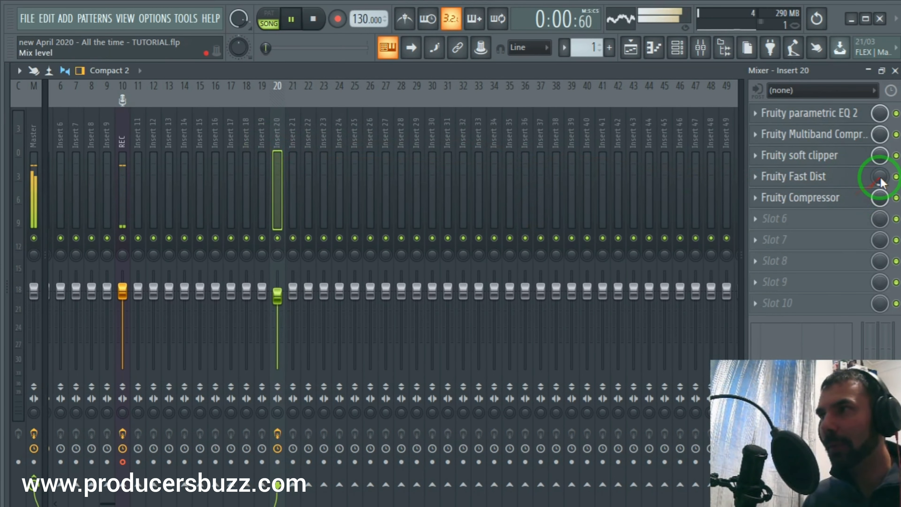
pyautogui.press('space')
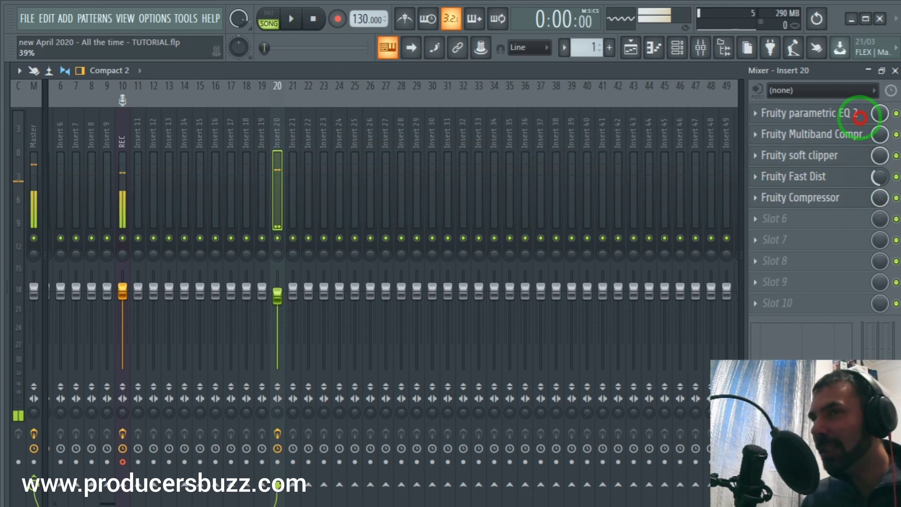
pyautogui.press('space')
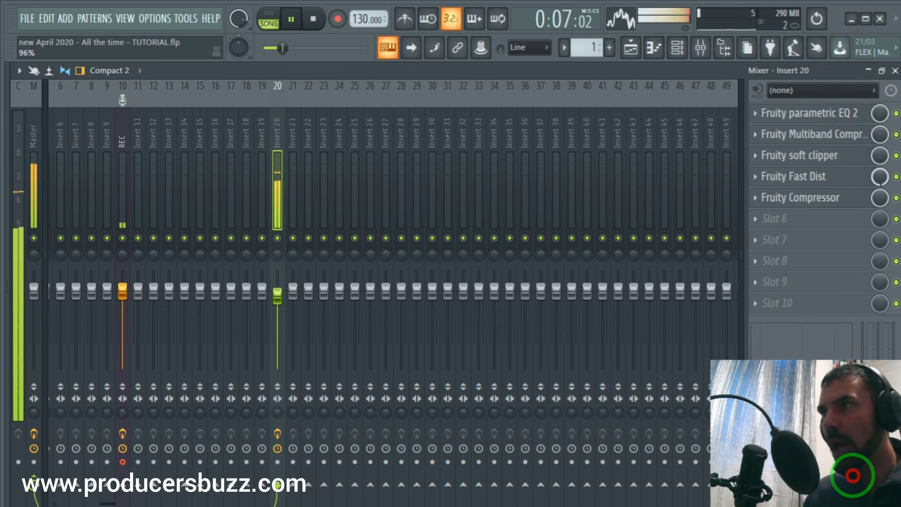
pyautogui.press('space')
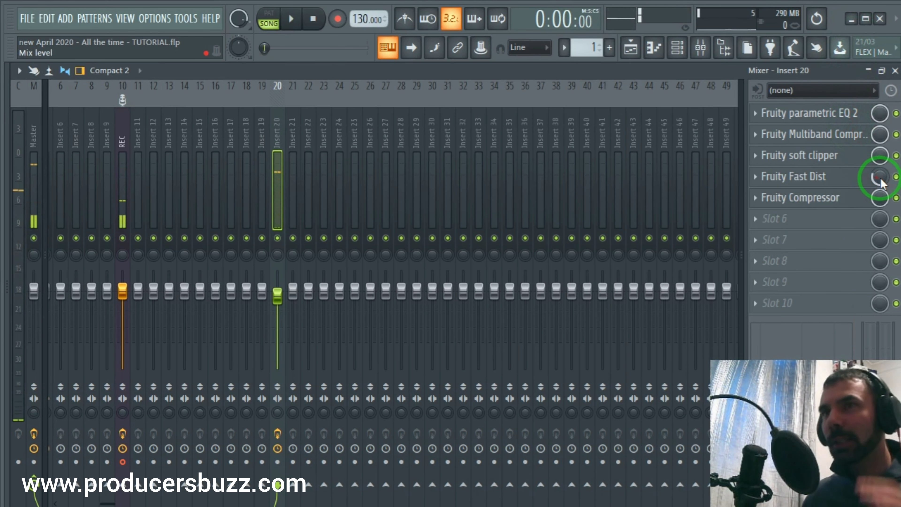
pyautogui.moveTo(879, 177)
pyautogui.mouseDown()
pyautogui.moveTo(874, 133)
pyautogui.moveTo(883, 178)
pyautogui.mouseUp()
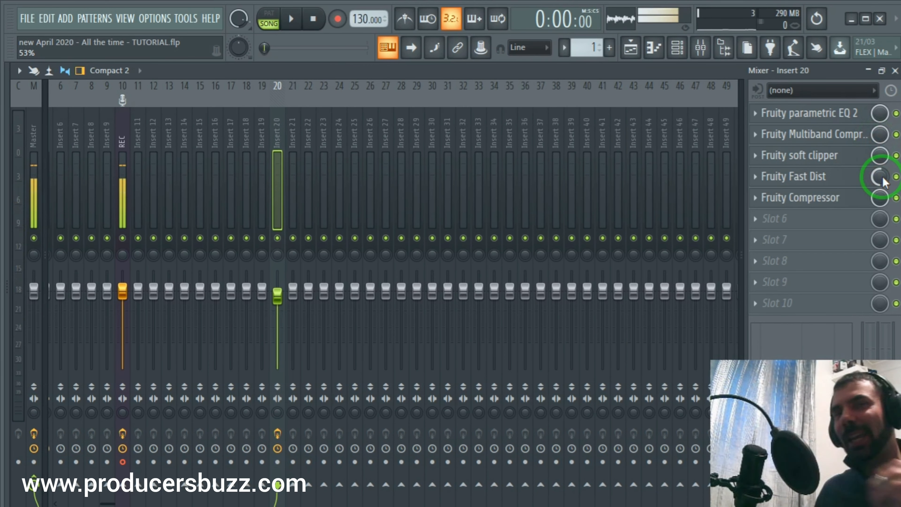
pyautogui.moveTo(883, 177)
pyautogui.mouseDown()
pyautogui.moveTo(877, 239)
pyautogui.moveTo(877, 173)
pyautogui.moveTo(879, 180)
pyautogui.mouseUp()
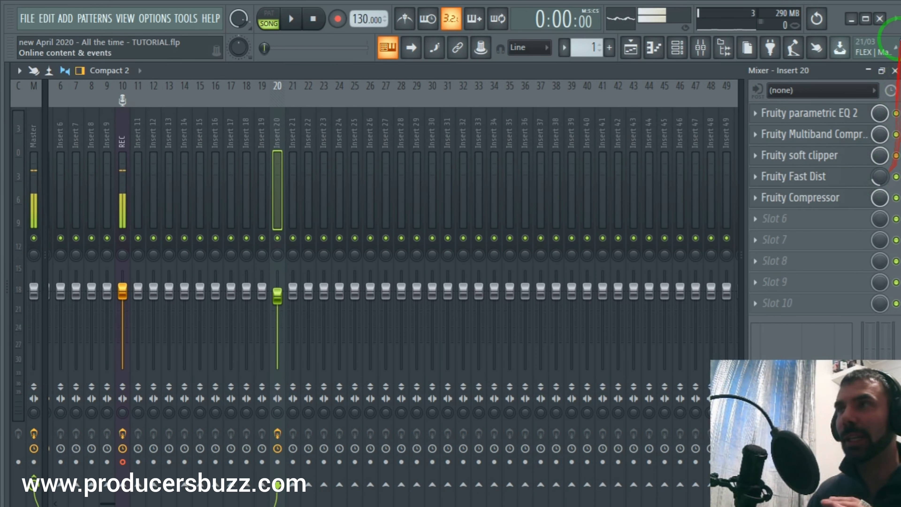
pyautogui.click(895, 70)
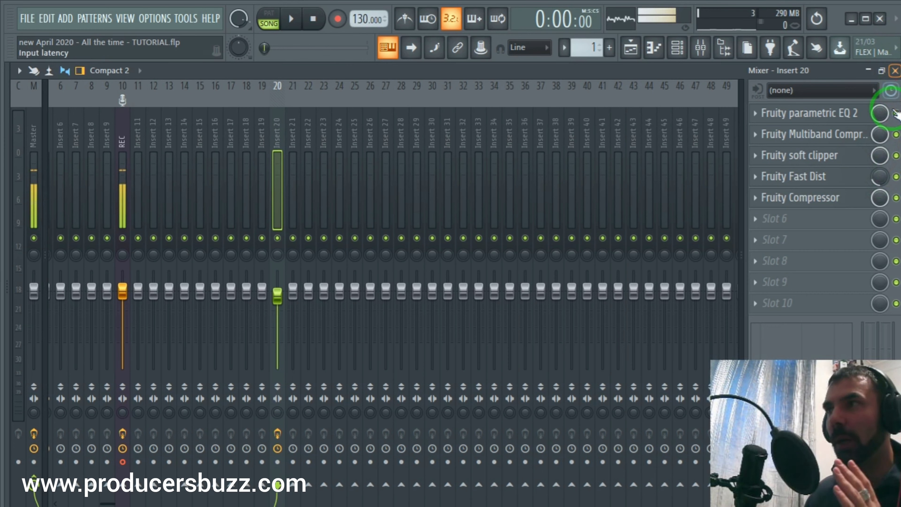
pyautogui.moveTo(879, 177); pyautogui.dragTo(196, 179)
# Select the REC mixer track and try its audio input choices, including In 2, ending on mono input In 1
pyautogui.click(121, 170)
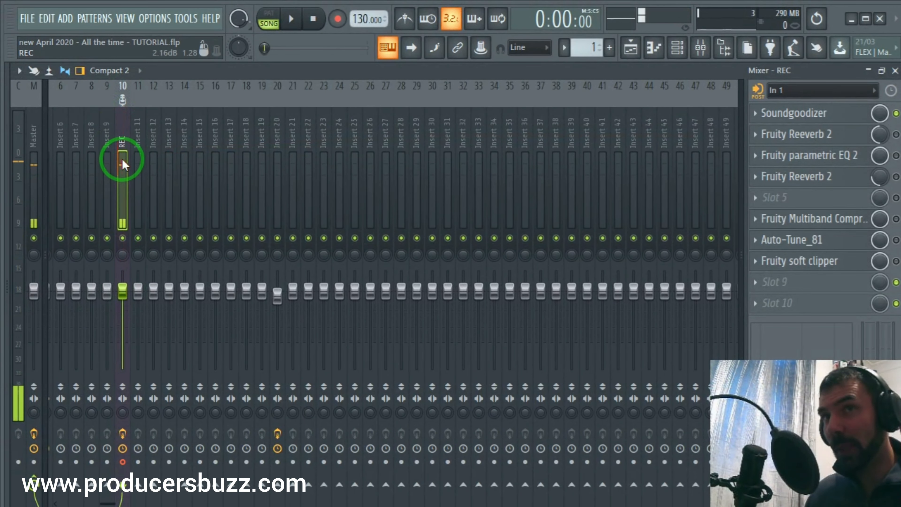
pyautogui.click(797, 92)
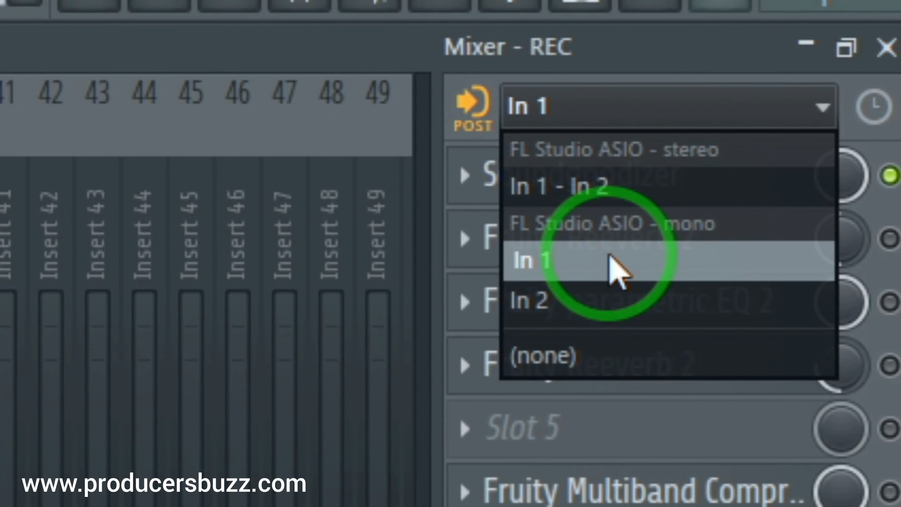
pyautogui.click(605, 282)
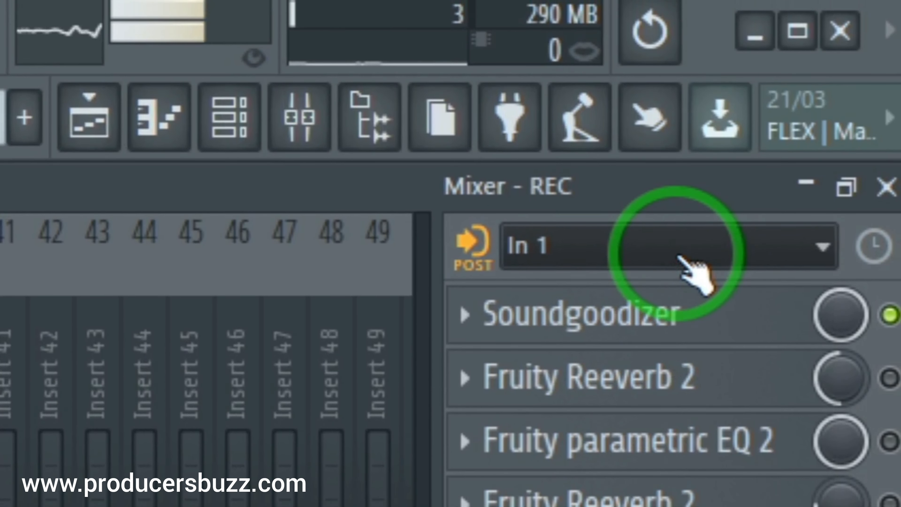
pyautogui.click(672, 224)
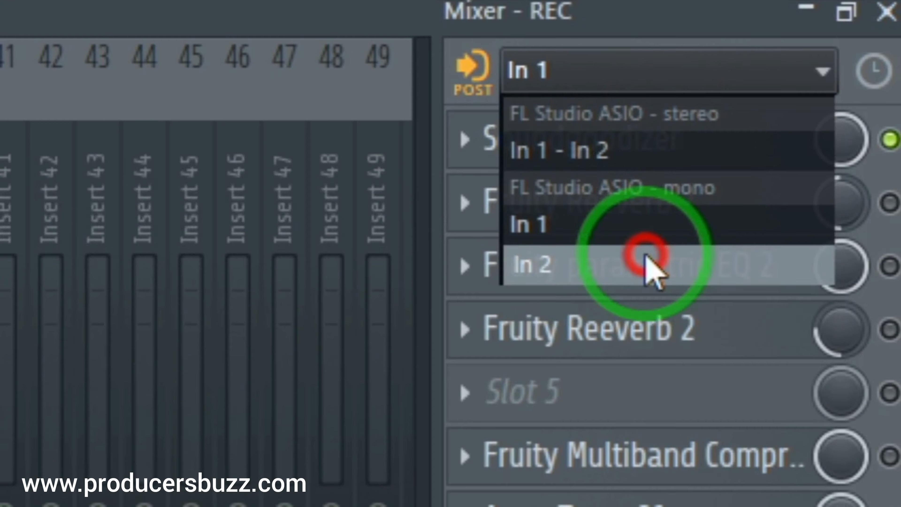
pyautogui.click(645, 256)
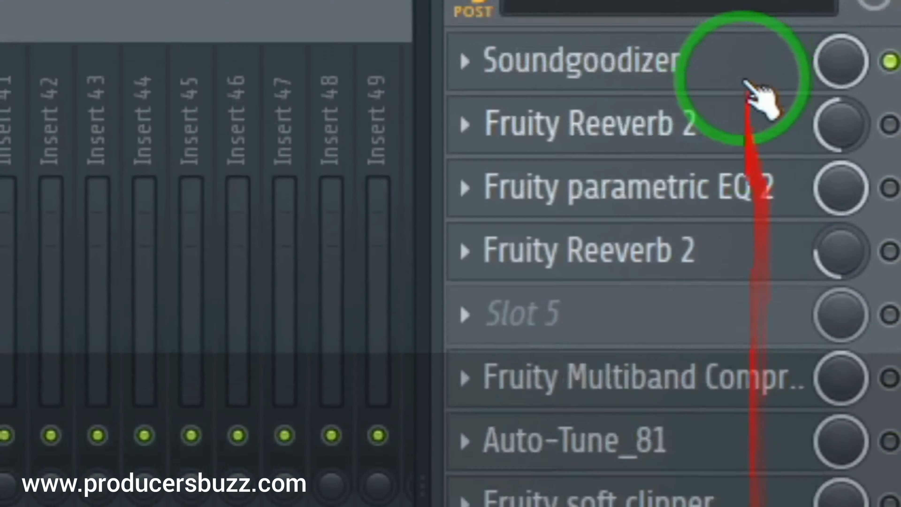
pyautogui.click(725, 236)
pyautogui.click(692, 383)
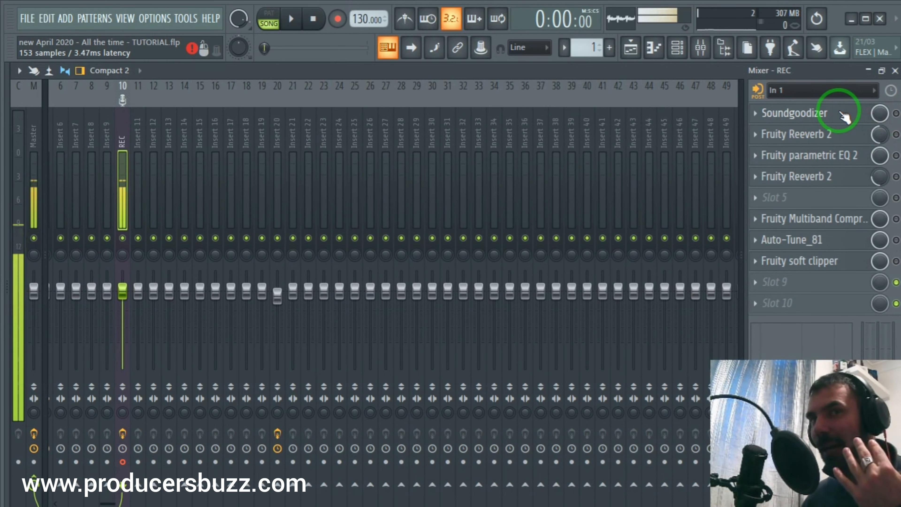
# Enable Soundgoodizer on the REC track and open its settings
pyautogui.click(897, 113)
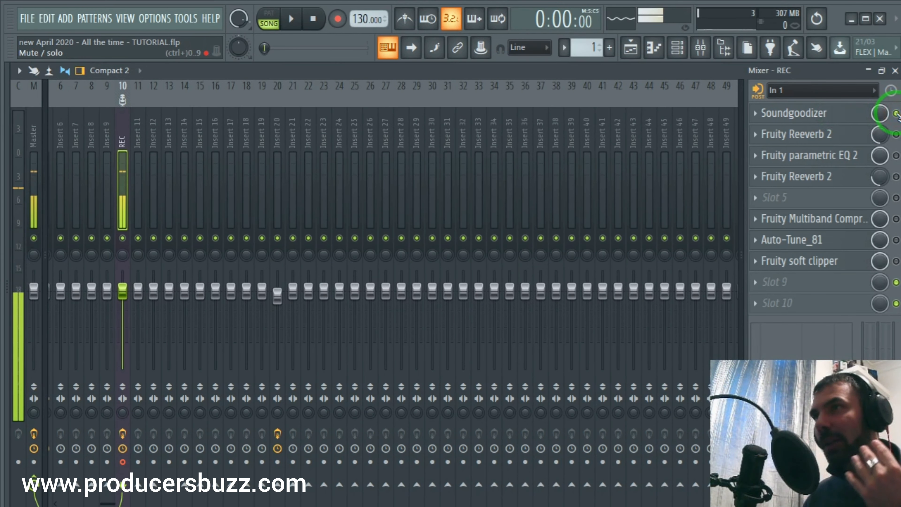
pyautogui.click(854, 118)
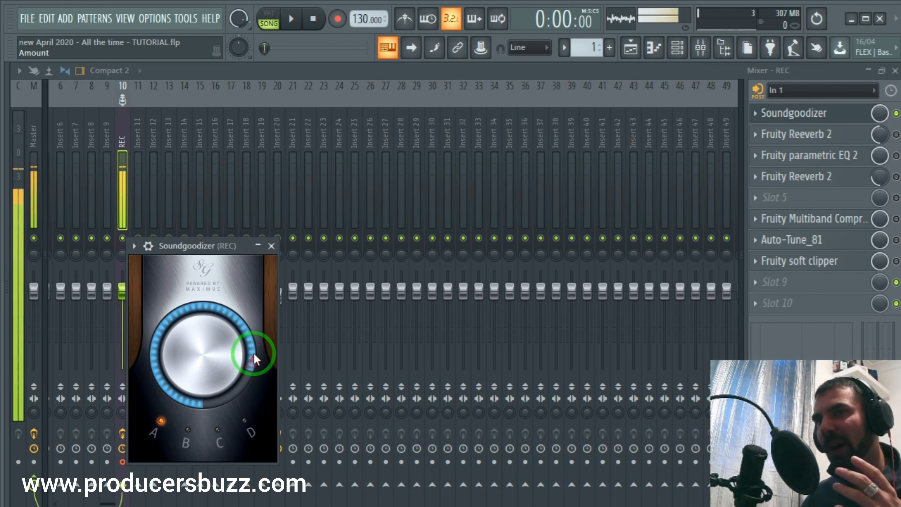
pyautogui.click(223, 367)
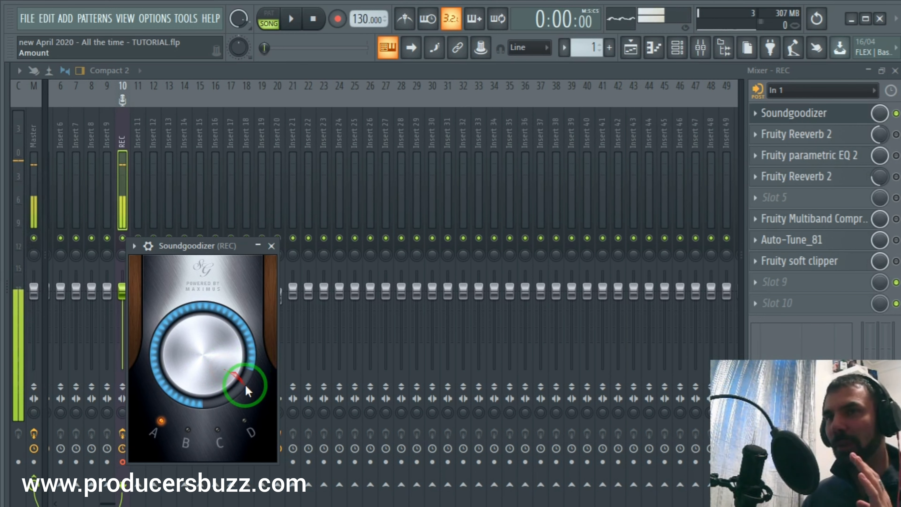
# Try Soundgoodizer's modes B, C and D, return it to mode A and close its window
pyautogui.click(187, 430)
pyautogui.click(218, 429)
pyautogui.click(249, 422)
pyautogui.click(221, 433)
pyautogui.click(164, 426)
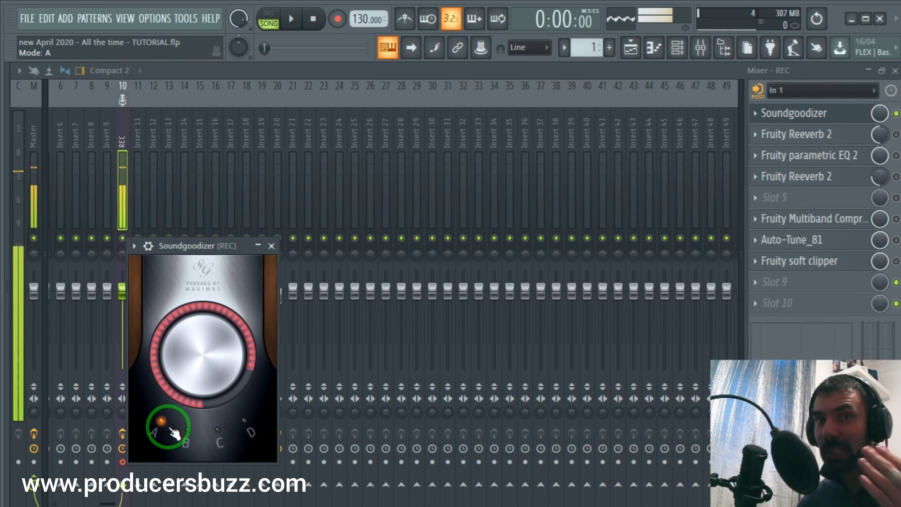
pyautogui.click(217, 431)
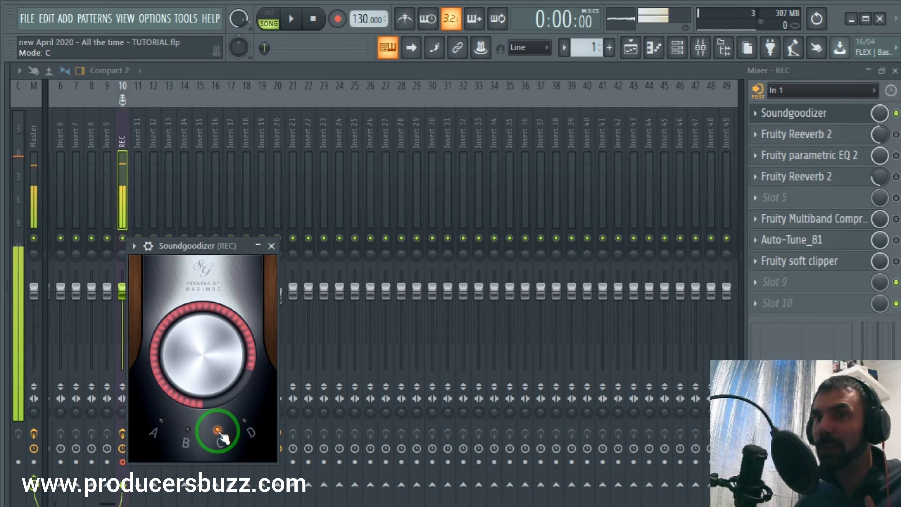
pyautogui.click(185, 438)
pyautogui.click(162, 425)
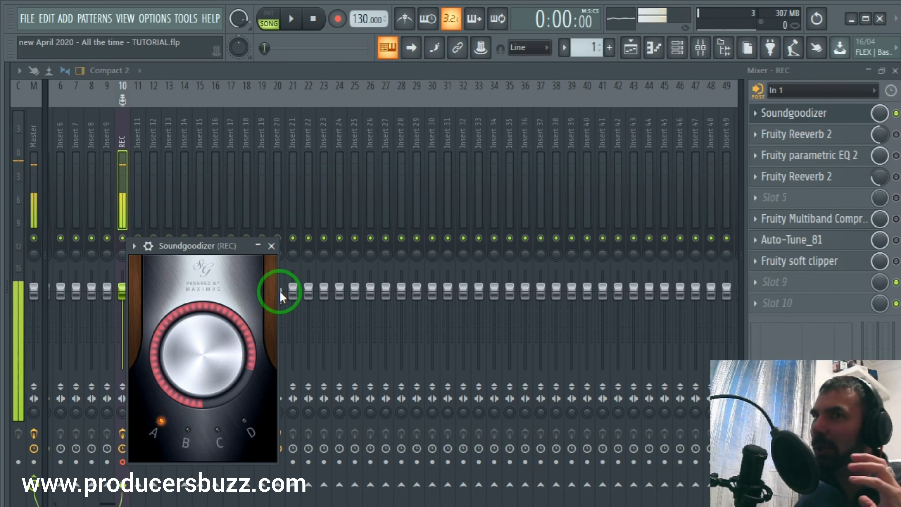
pyautogui.click(272, 248)
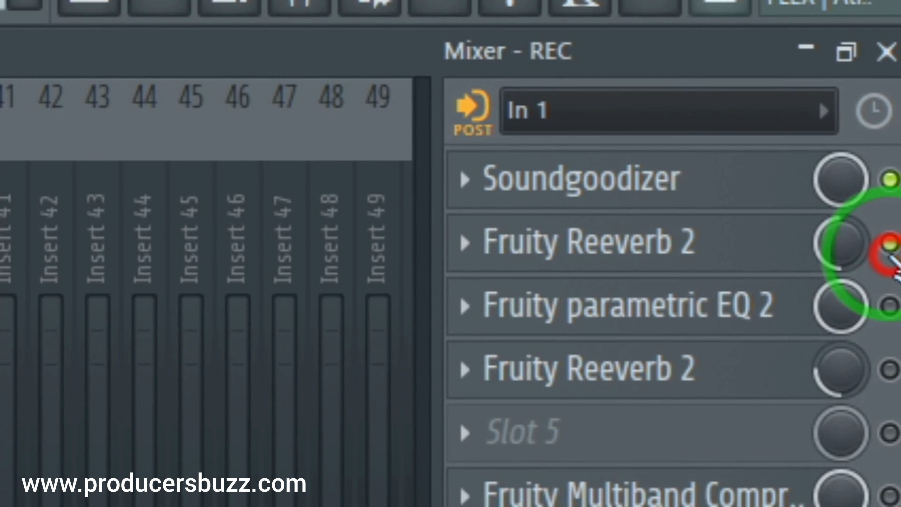
# Enable the first Fruity Reeverb 2 on the REC track and open its settings, moving the window clear of the lower mixer
pyautogui.click(890, 245)
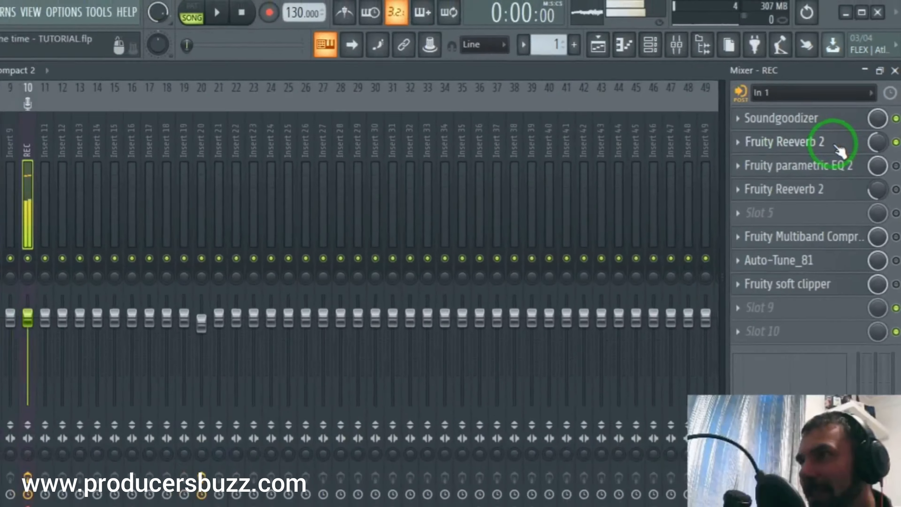
pyautogui.click(713, 258)
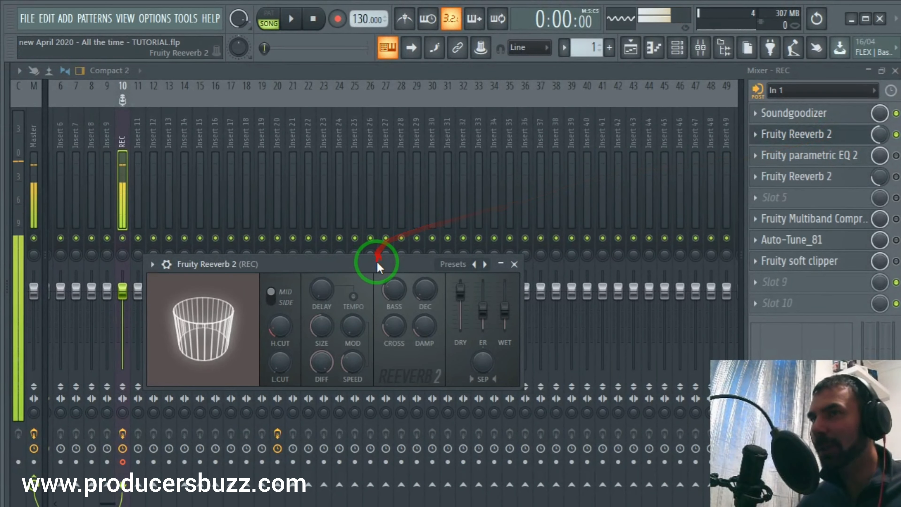
pyautogui.moveTo(377, 263); pyautogui.dragTo(459, 171)
pyautogui.click(587, 238)
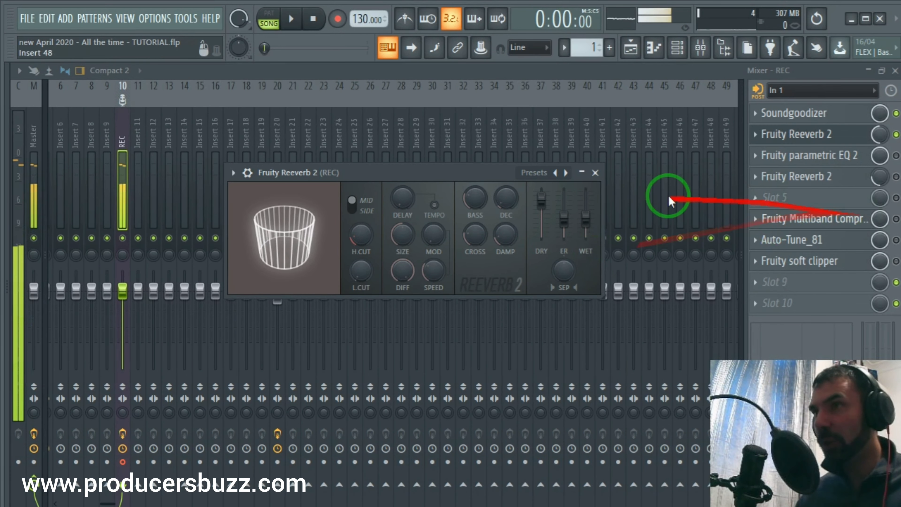
# Look up Fruity Reeverb 2 under Delay reverb in the replacement plugin list for effect slot 2
pyautogui.click(755, 137)
pyautogui.moveTo(757, 153)
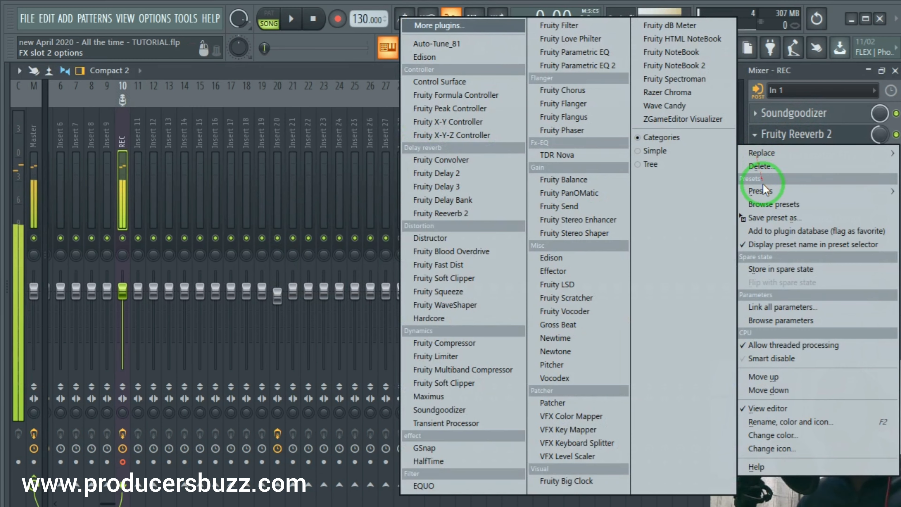
pyautogui.moveTo(765, 189)
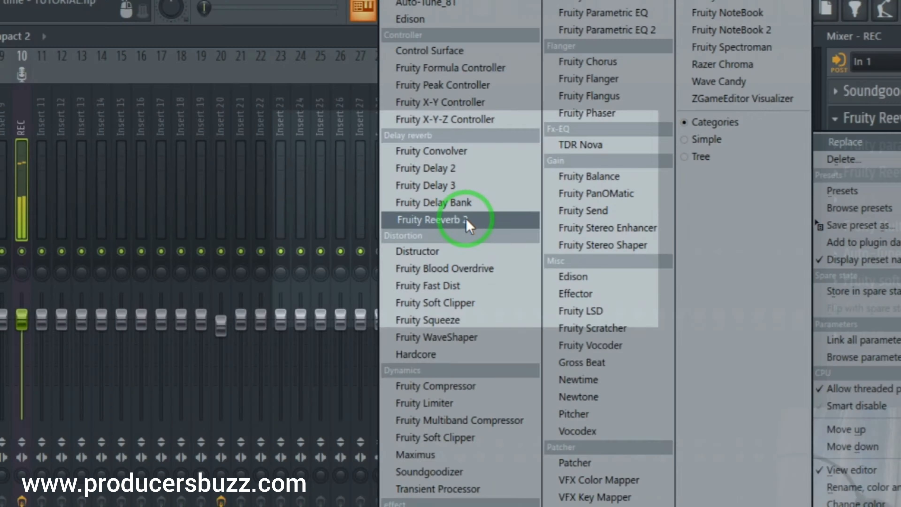
pyautogui.click(461, 248)
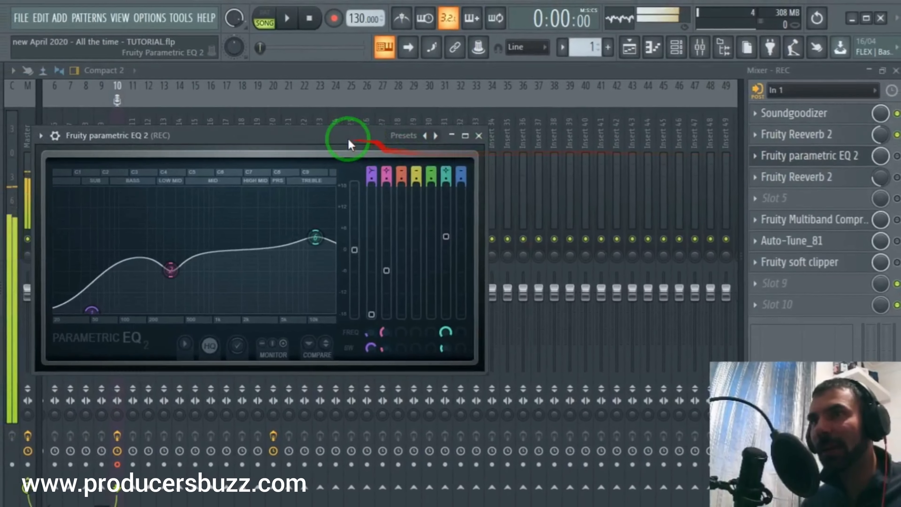
# Move the Fruity parametric EQ 2 window clear of the REC track and load its Vocal Presence preset
pyautogui.moveTo(398, 140); pyautogui.dragTo(605, 128)
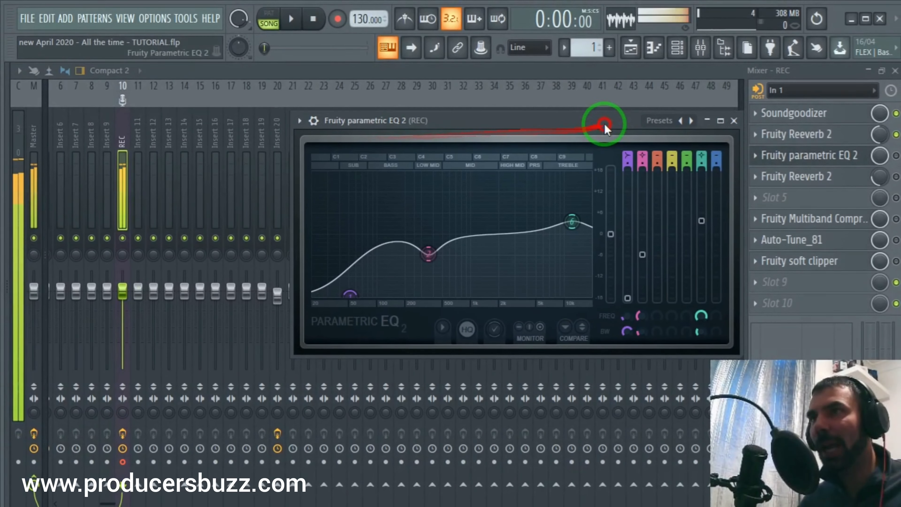
pyautogui.click(299, 121)
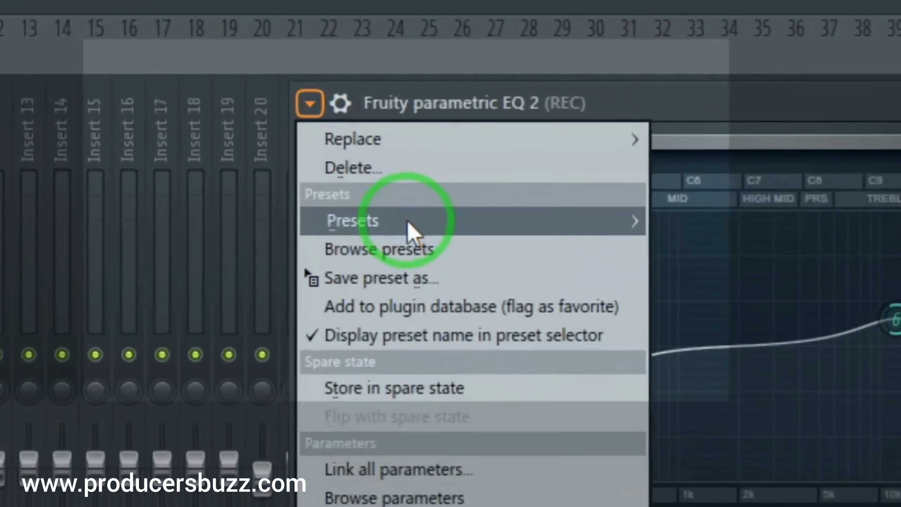
pyautogui.click(361, 176)
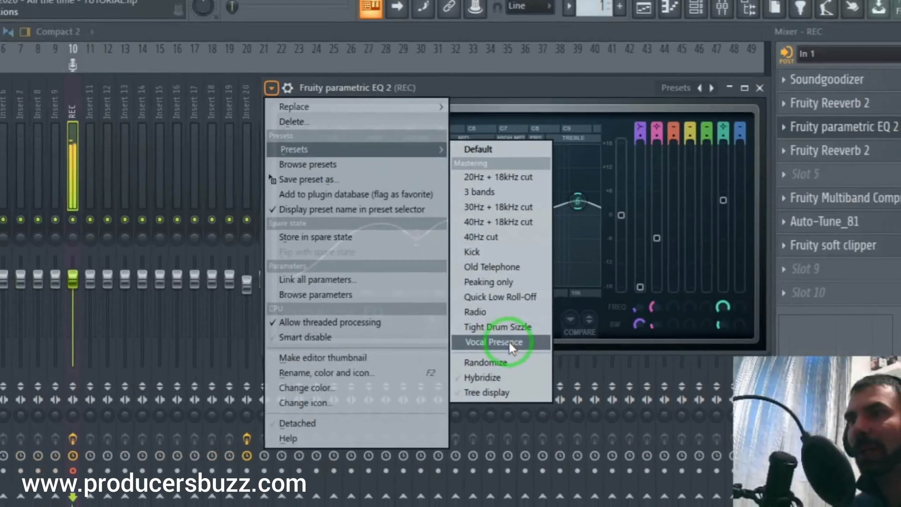
pyautogui.click(509, 342)
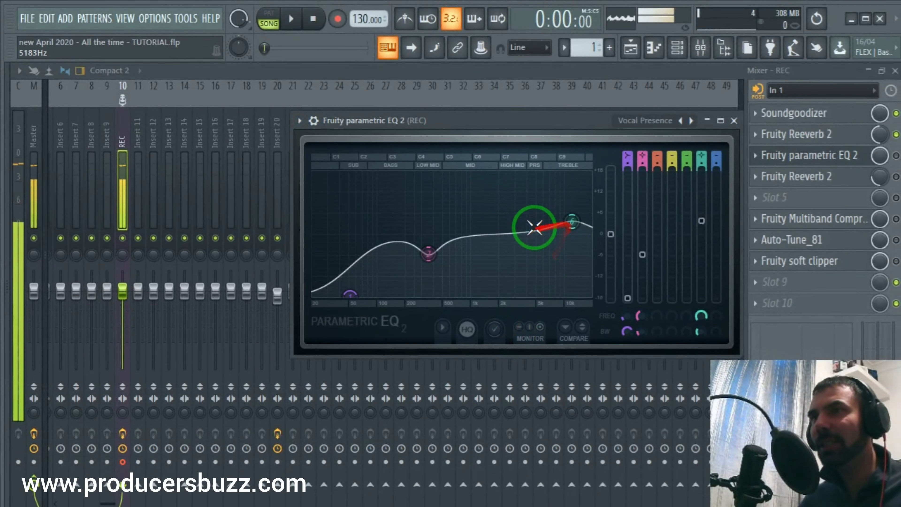
# Compare the REC track with Fruity parametric EQ 2 on and off, leaving the EQ enabled
pyautogui.click(896, 156)
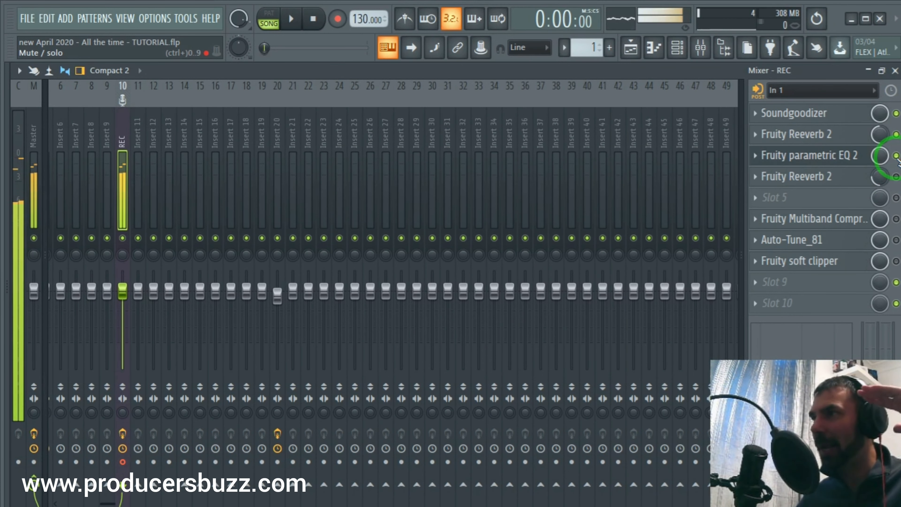
pyautogui.click(897, 155)
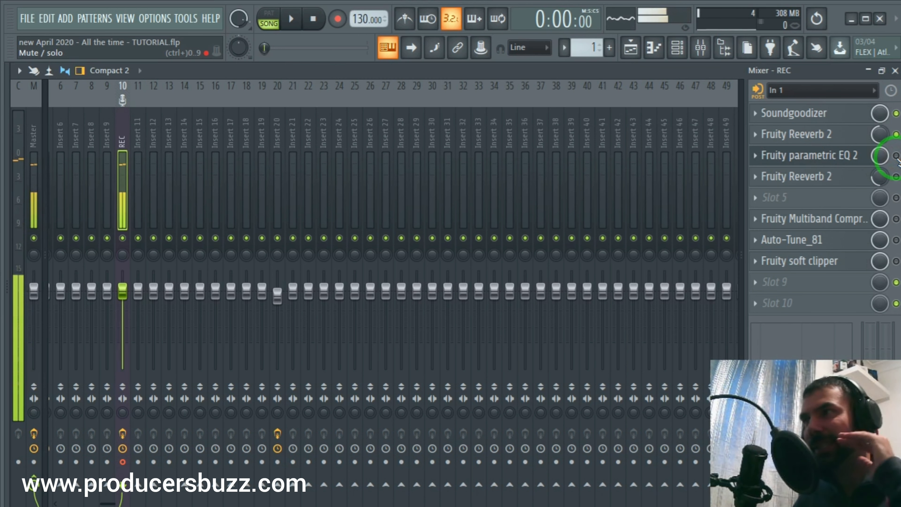
pyautogui.click(896, 155)
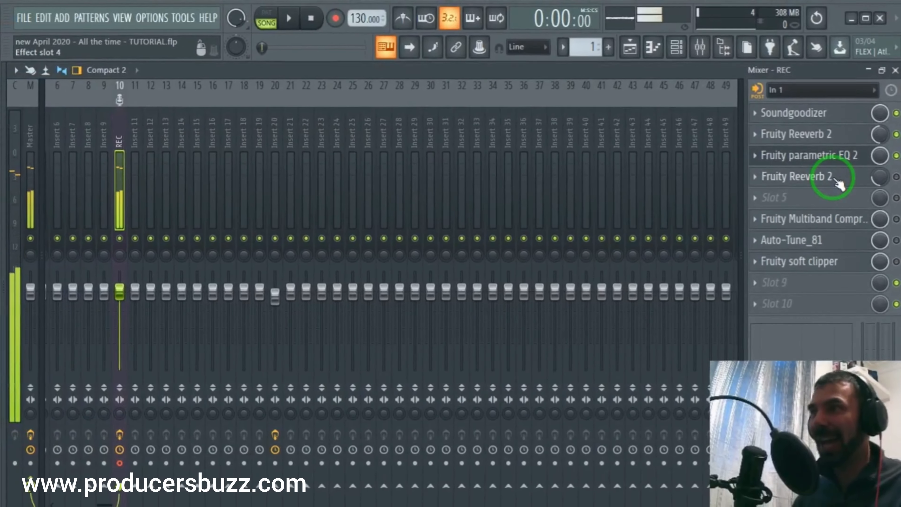
# Open the Fruity Reeverb 2 in slot 4 of the REC track, go over its wet and mix levels, and enable it
pyautogui.click(702, 257)
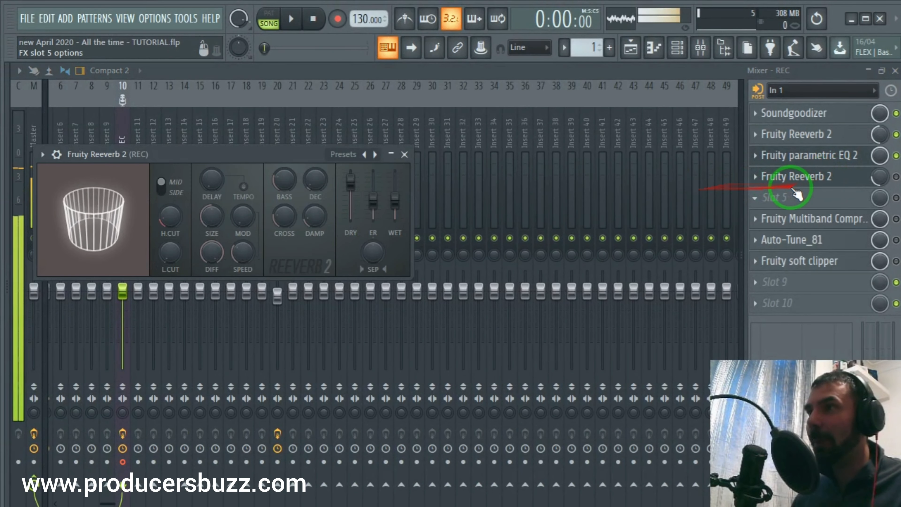
pyautogui.moveTo(878, 177); pyautogui.dragTo(878, 184)
pyautogui.moveTo(396, 201); pyautogui.dragTo(395, 195)
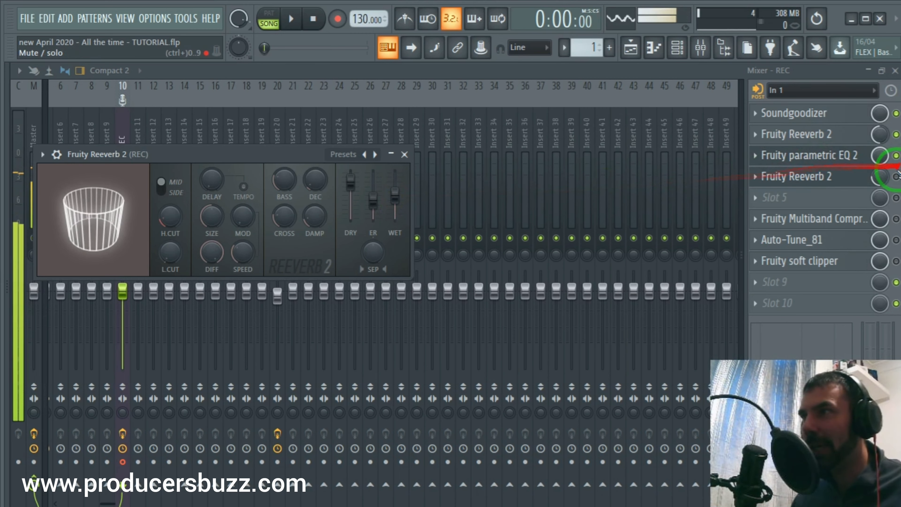
pyautogui.click(880, 177)
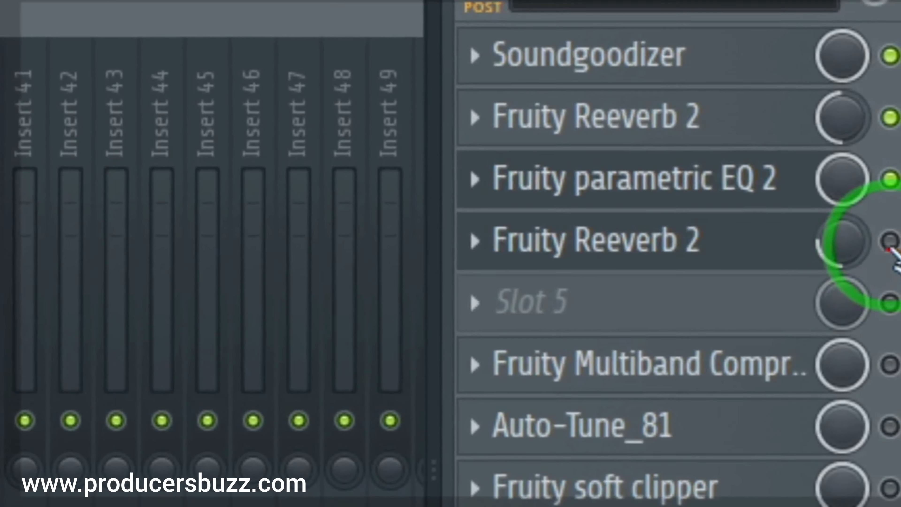
pyautogui.click(889, 243)
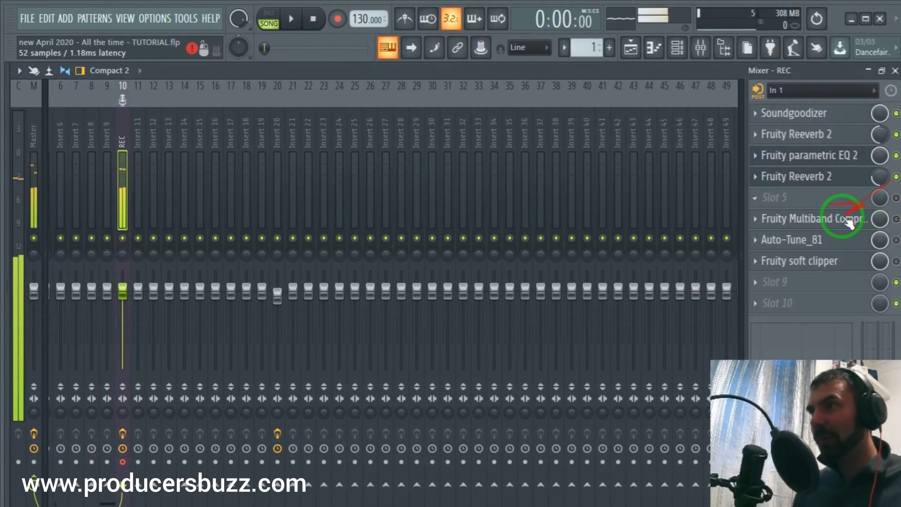
# Open Fruity Multiband Compressor on the REC track and load its Vocal preset, moving the window higher over the mixer
pyautogui.click(813, 225)
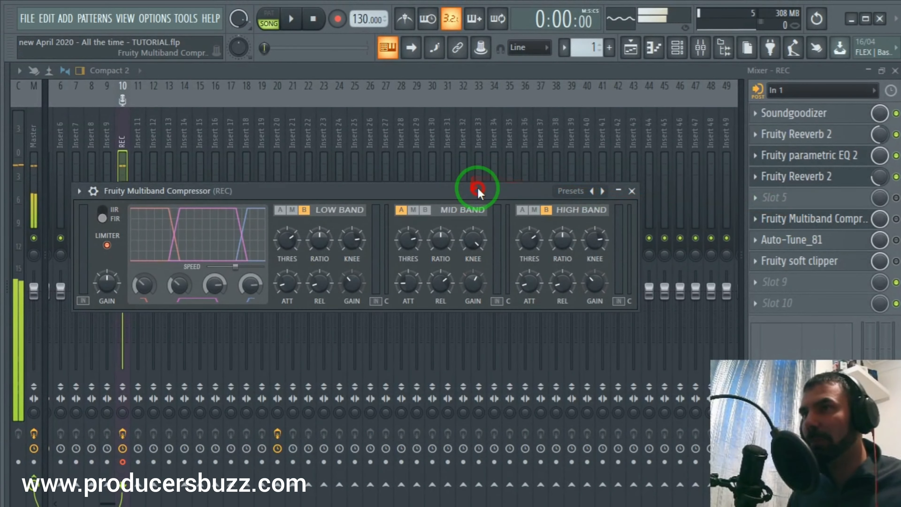
pyautogui.moveTo(477, 189); pyautogui.dragTo(518, 175)
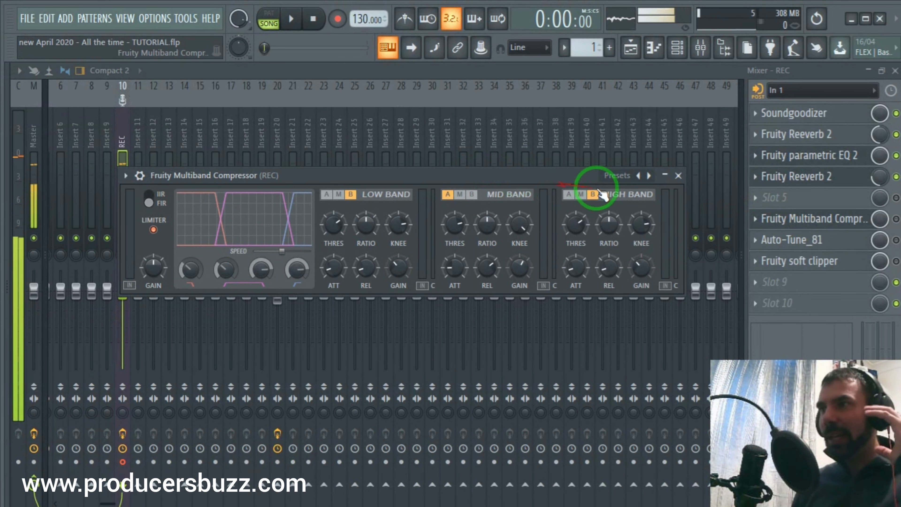
pyautogui.click(755, 219)
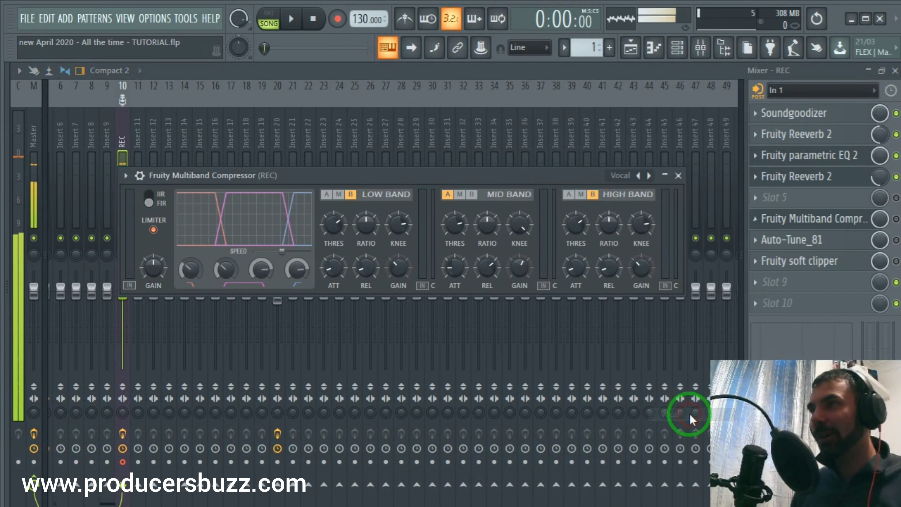
pyautogui.moveTo(566, 178); pyautogui.dragTo(546, 136)
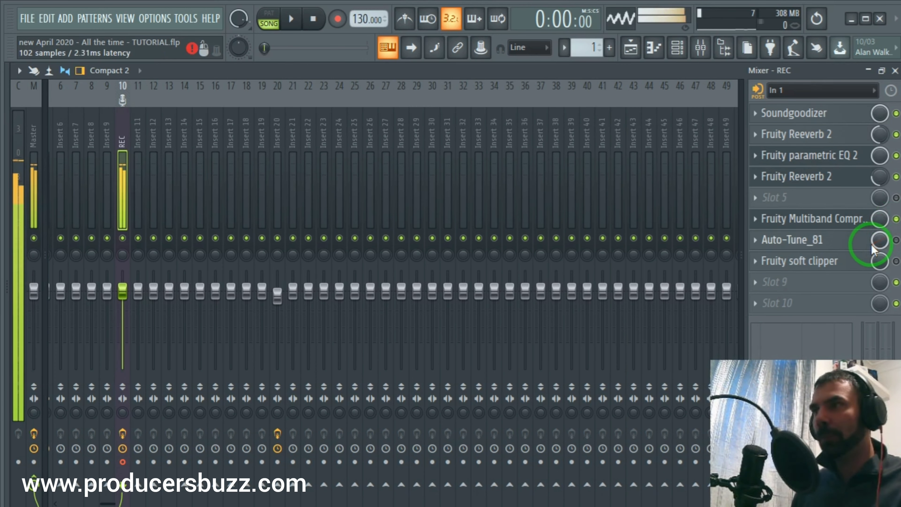
# Open Auto-Tune_81 on the REC track, move its window fully into view and select the Major scale
pyautogui.click(846, 240)
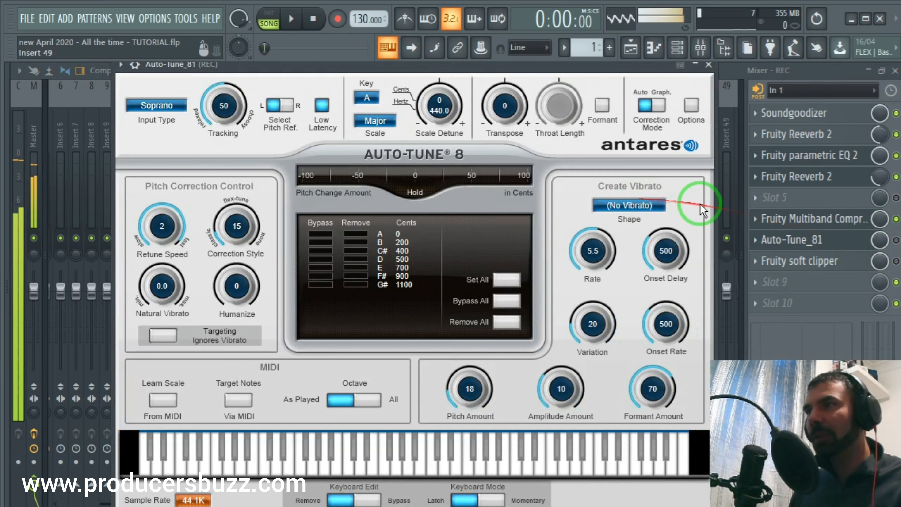
pyautogui.moveTo(494, 66); pyautogui.dragTo(490, 116)
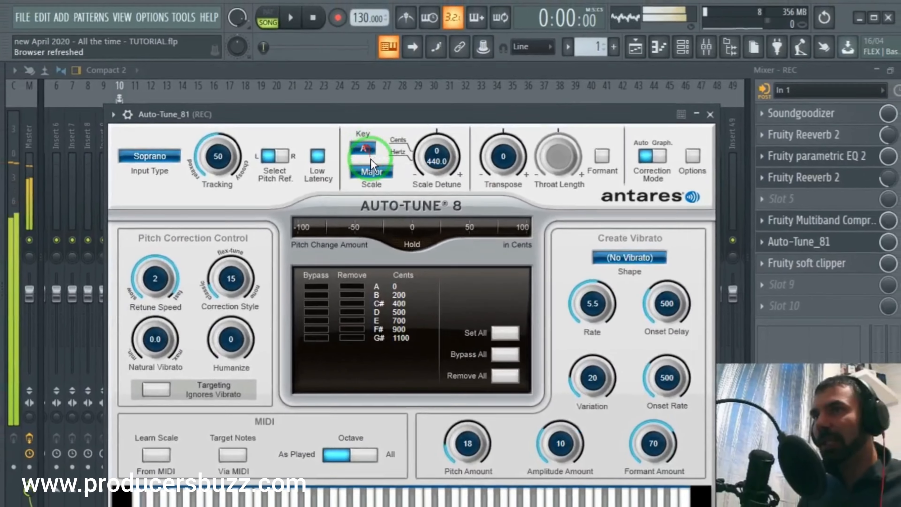
pyautogui.click(445, 320)
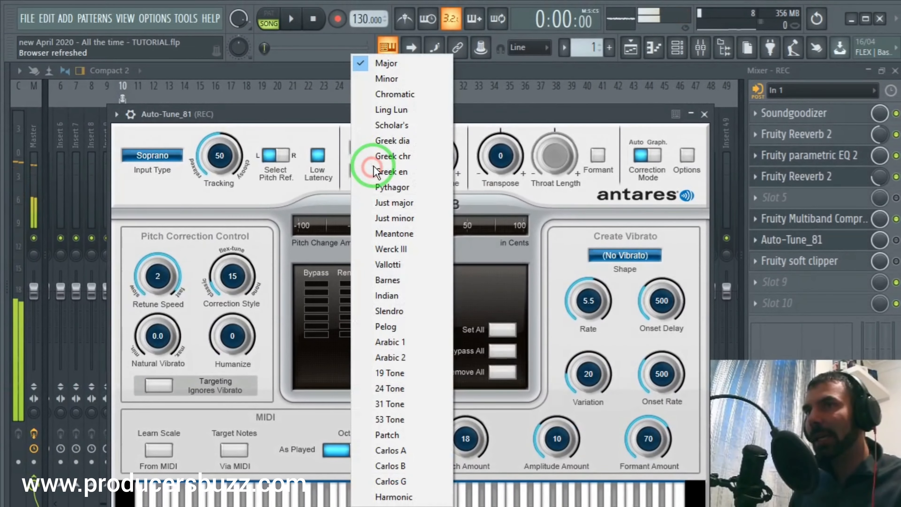
pyautogui.click(400, 64)
# Set Auto-Tune's input type to Alto/Tenor and tracking to 51, keeping Low Latency on
pyautogui.click(164, 154)
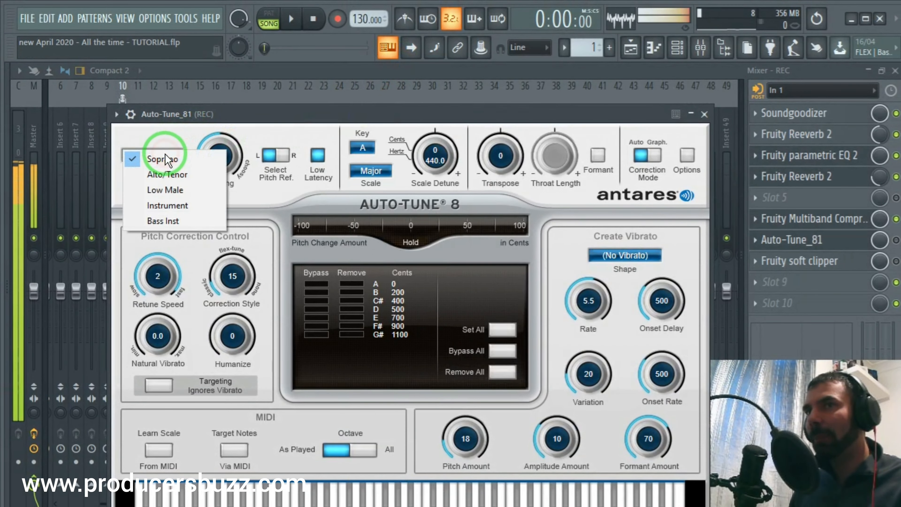
pyautogui.click(190, 177)
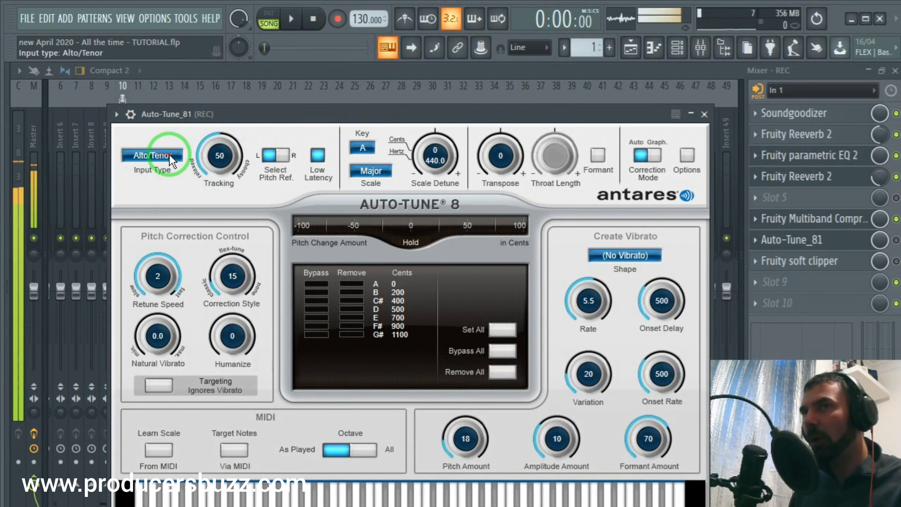
pyautogui.scroll(1, 225, 156)
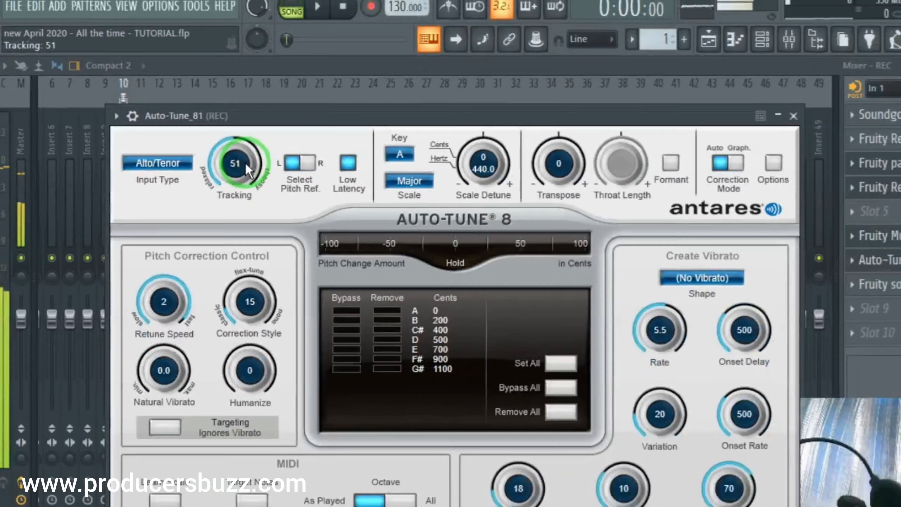
pyautogui.click(318, 156)
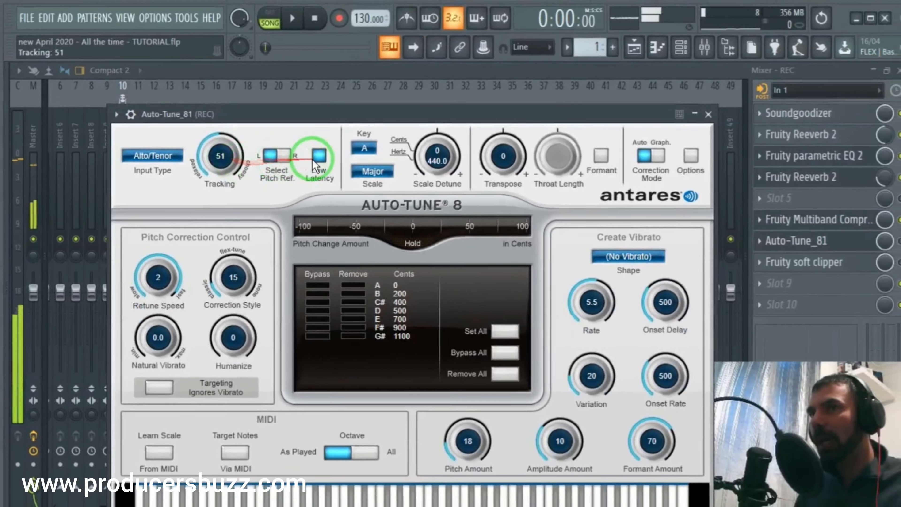
pyautogui.click(318, 157)
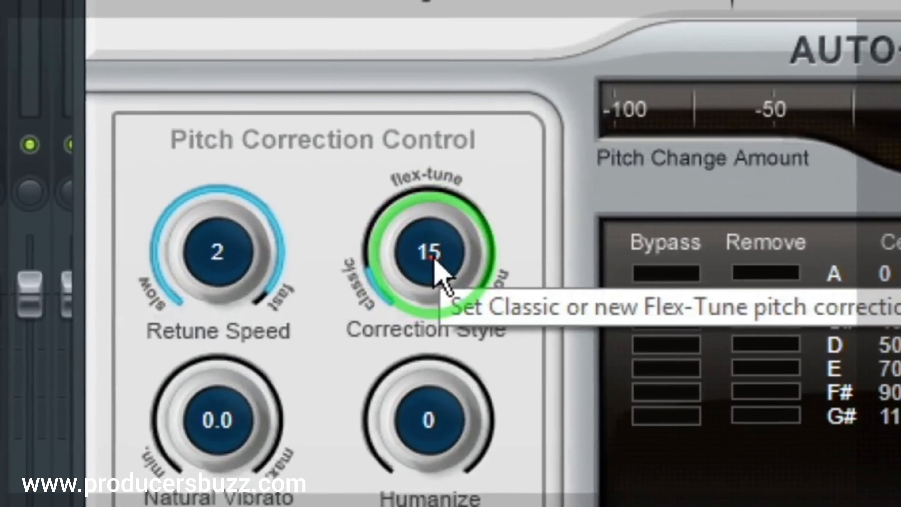
# Set Auto-Tune's Correction Style to 14 and enable Auto-Tune_81 on the REC track
pyautogui.moveTo(433, 259); pyautogui.dragTo(458, 250)
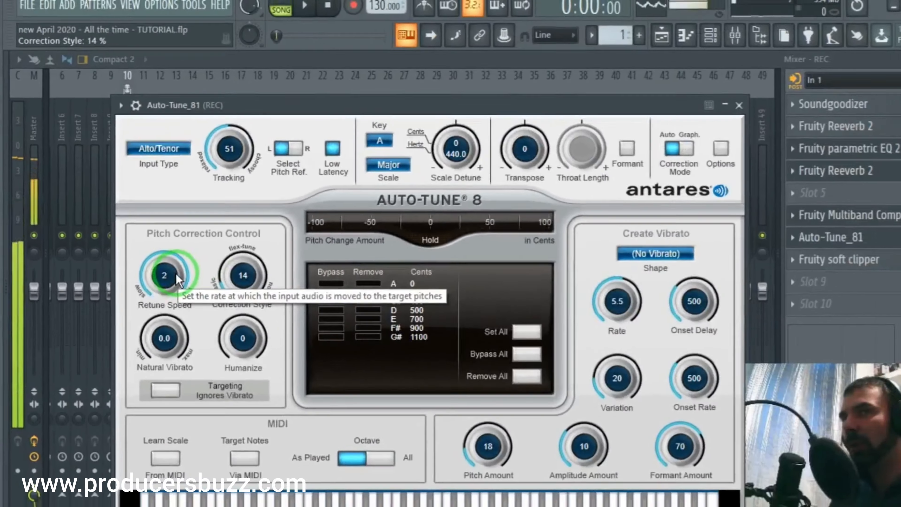
pyautogui.click(452, 255)
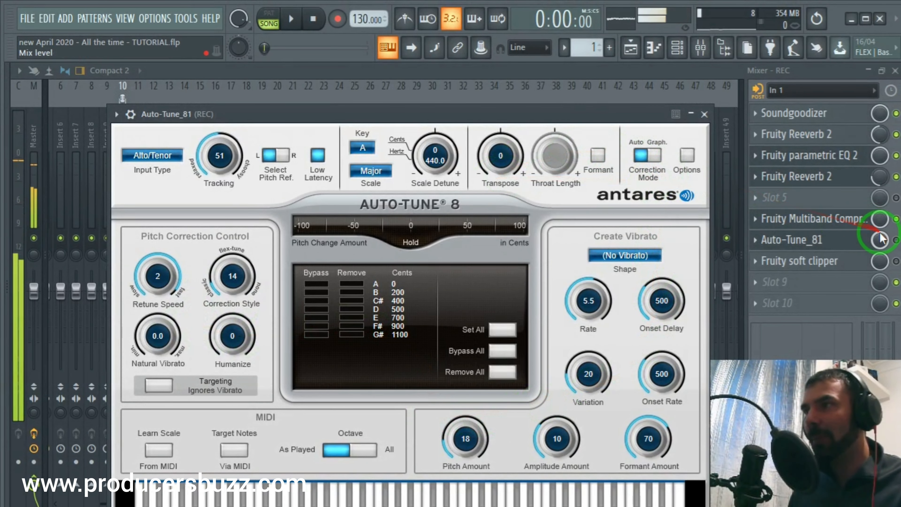
pyautogui.click(896, 241)
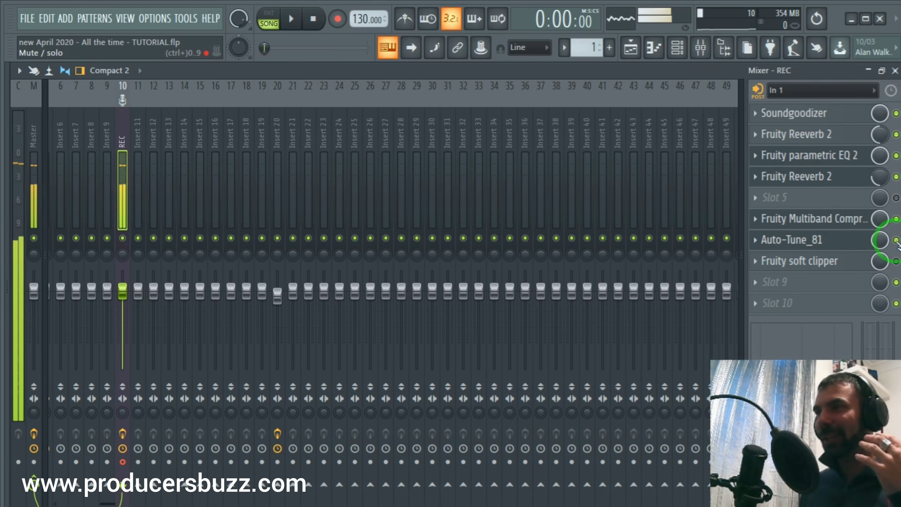
# Toggle Fruity soft clipper on the REC track, view its settings and close its window
pyautogui.click(896, 261)
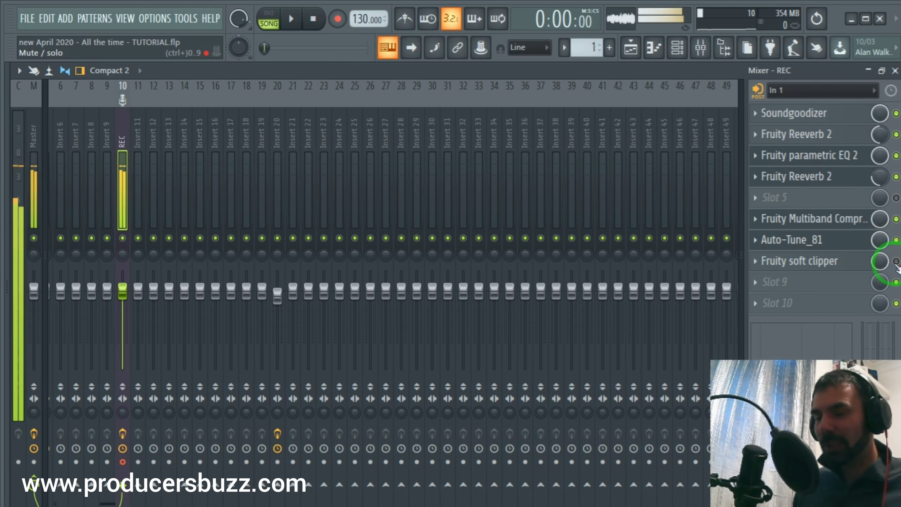
pyautogui.click(847, 263)
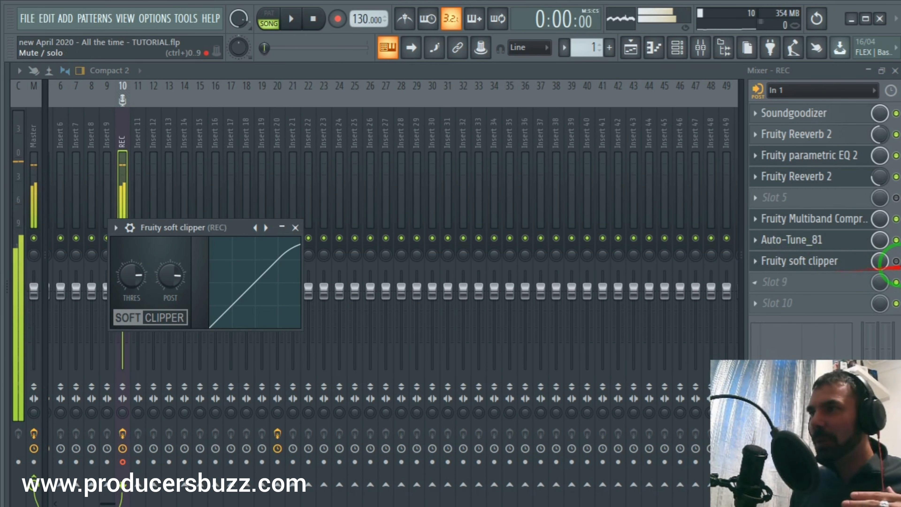
pyautogui.press('Escape')
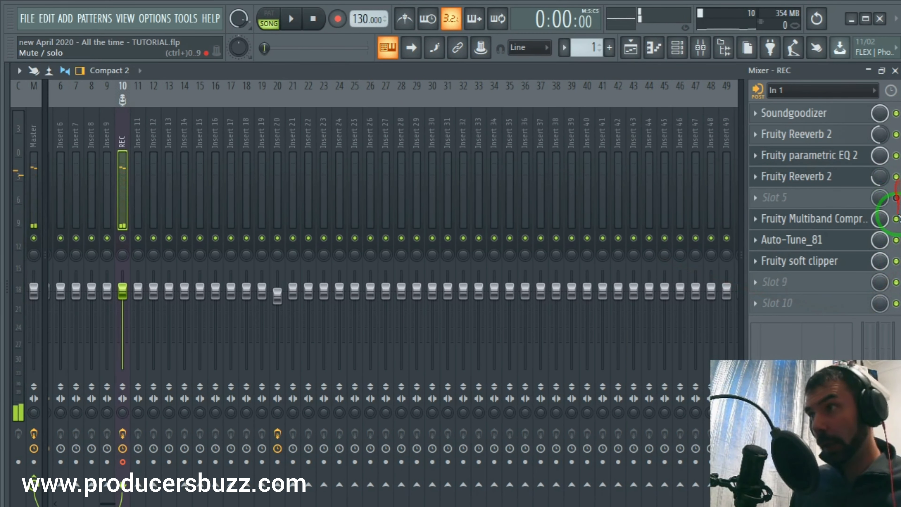
# Disable the soft clipper, Auto-Tune_81, Multiband Compressor, parametric EQ 2 and both Reeverb 2 effects on the REC track, leaving only Soundgoodizer active
pyautogui.click(896, 262)
pyautogui.click(896, 241)
pyautogui.click(896, 219)
pyautogui.click(896, 177)
pyautogui.click(896, 155)
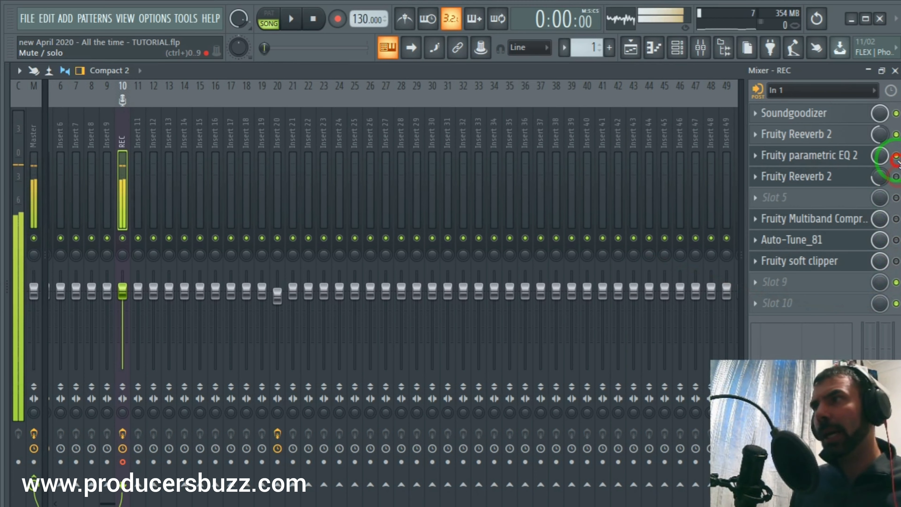
pyautogui.click(896, 134)
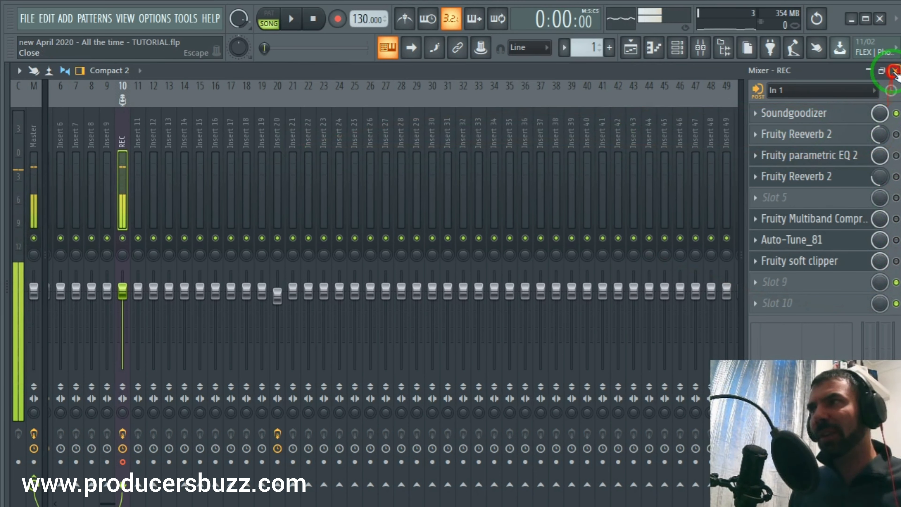
# Close the mixer, bring up the playlist and place the playhead midway through bar 1
pyautogui.click(896, 70)
pyautogui.click(631, 47)
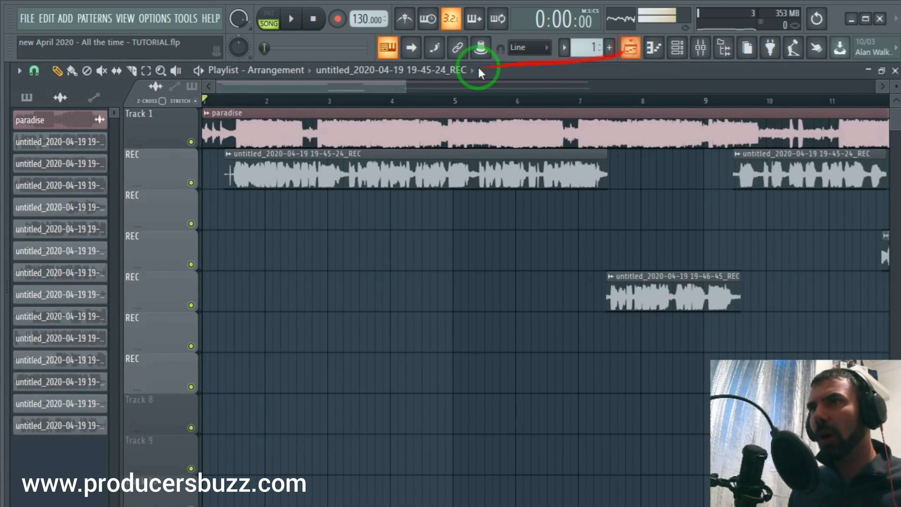
pyautogui.click(234, 100)
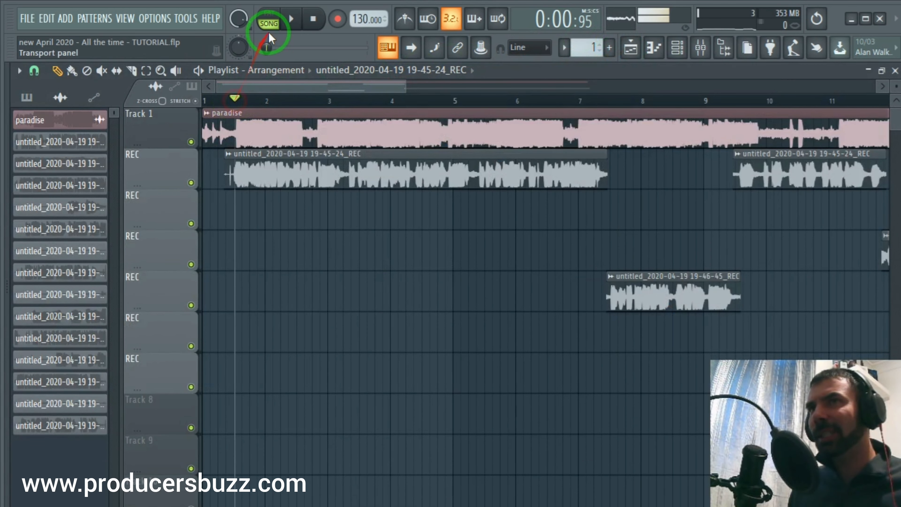
pyautogui.doubleClick(327, 156)
pyautogui.click(392, 88)
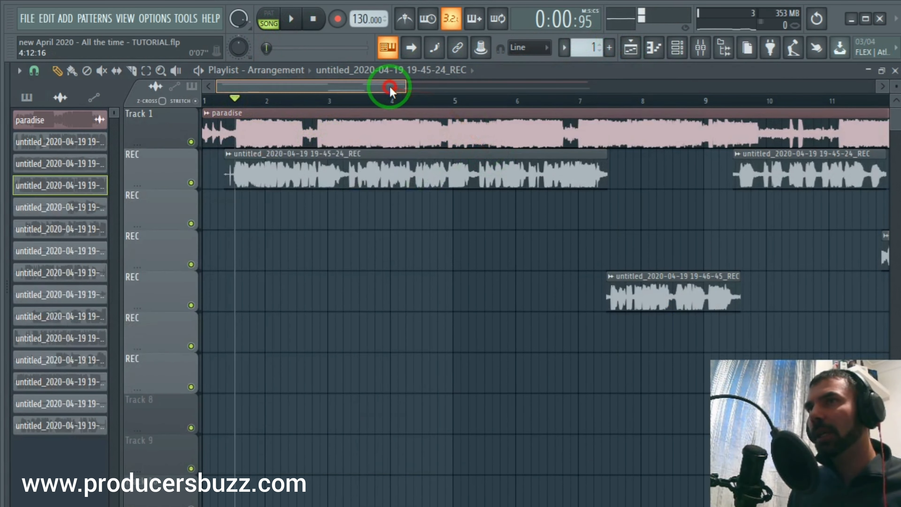
pyautogui.doubleClick(391, 163)
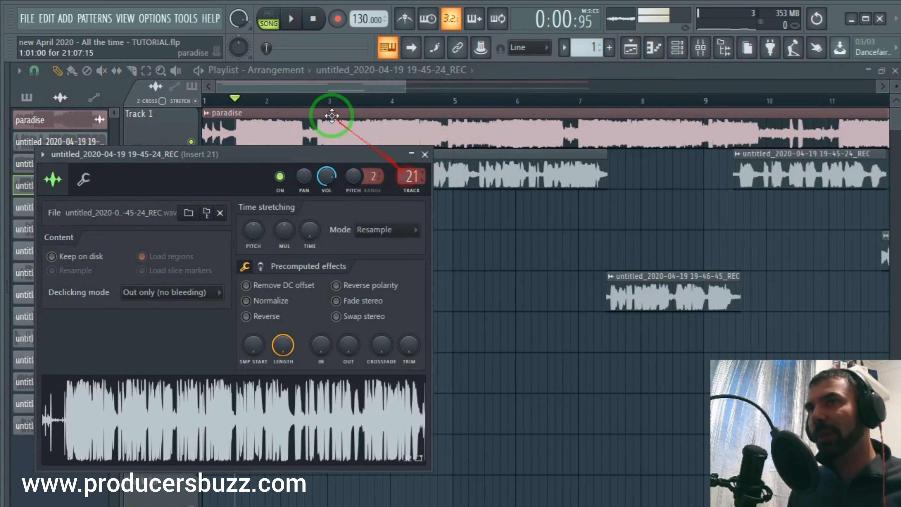
# Play the song from midway through bar 1 to hear the recorded vocal, and stop playback
pyautogui.click(248, 101)
pyautogui.press('space')
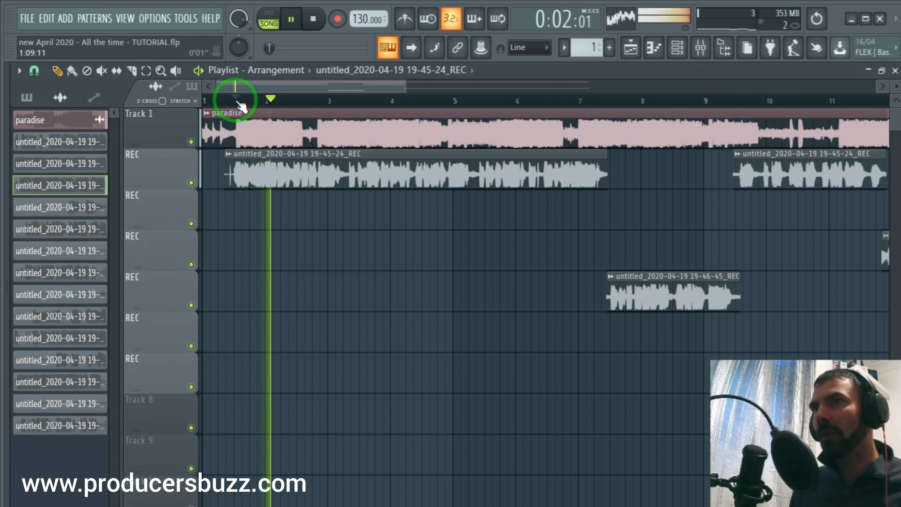
pyautogui.moveTo(404, 89); pyautogui.dragTo(353, 87)
pyautogui.press('space')
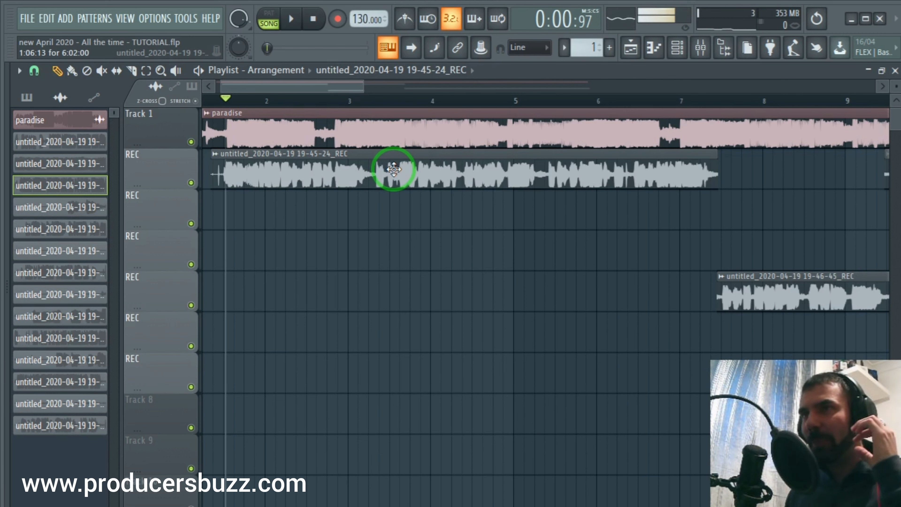
pyautogui.doubleClick(336, 166)
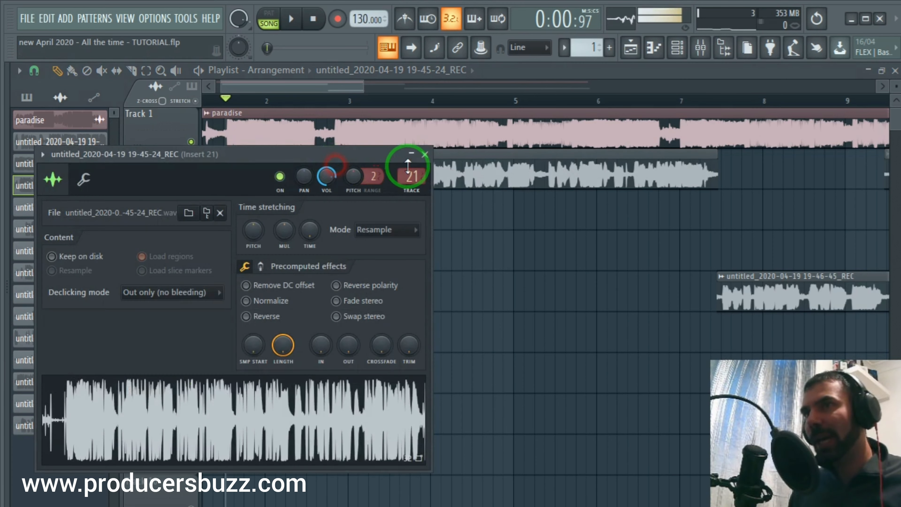
pyautogui.click(427, 155)
pyautogui.doubleClick(433, 166)
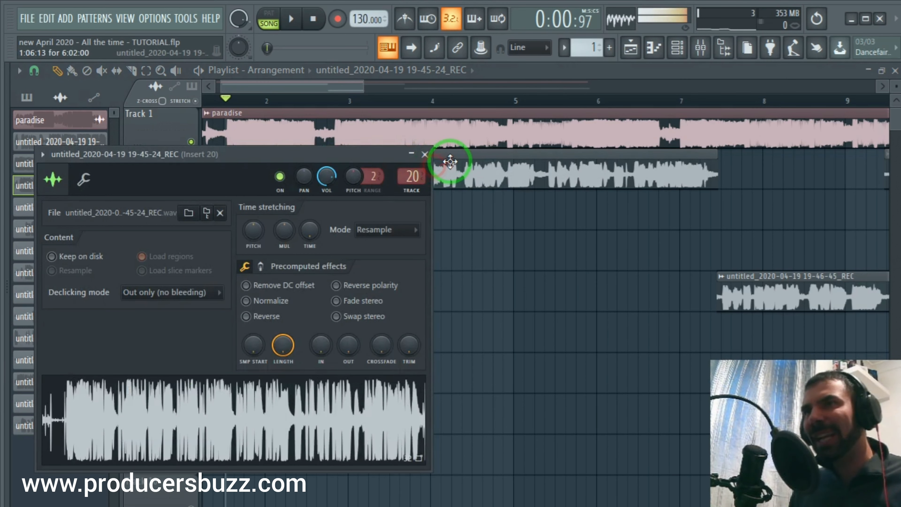
# Bring up Insert 20 in the mixer and disable its parametric EQ 2, Multiband Compressor, soft clipper, Fast Dist and Compressor
pyautogui.click(397, 170)
pyautogui.click(897, 134)
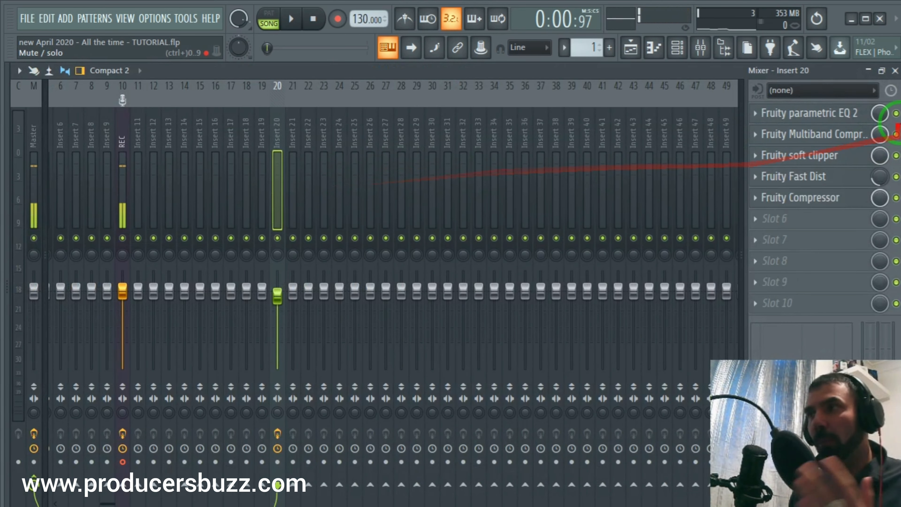
pyautogui.click(897, 197)
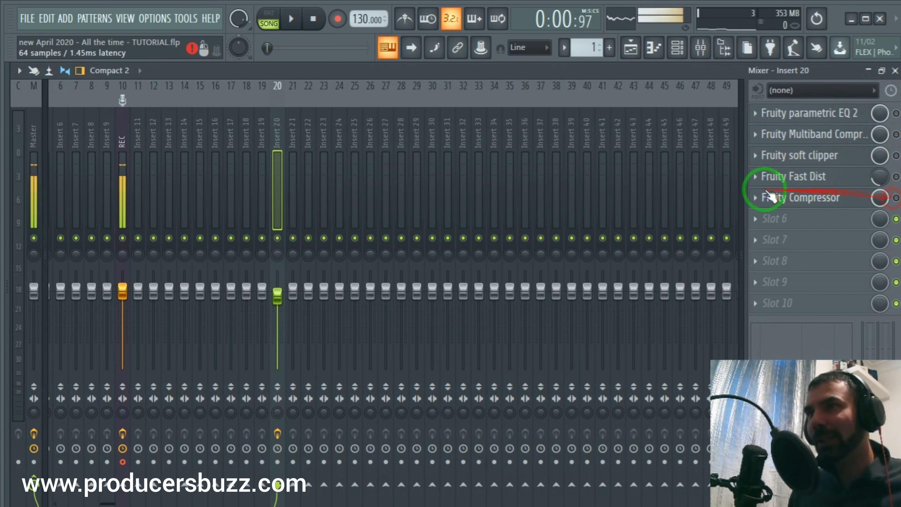
# Play the song to hear the Insert 20 vocal with its effects disabled, and stop playback
pyautogui.press('space')
pyautogui.click(896, 134)
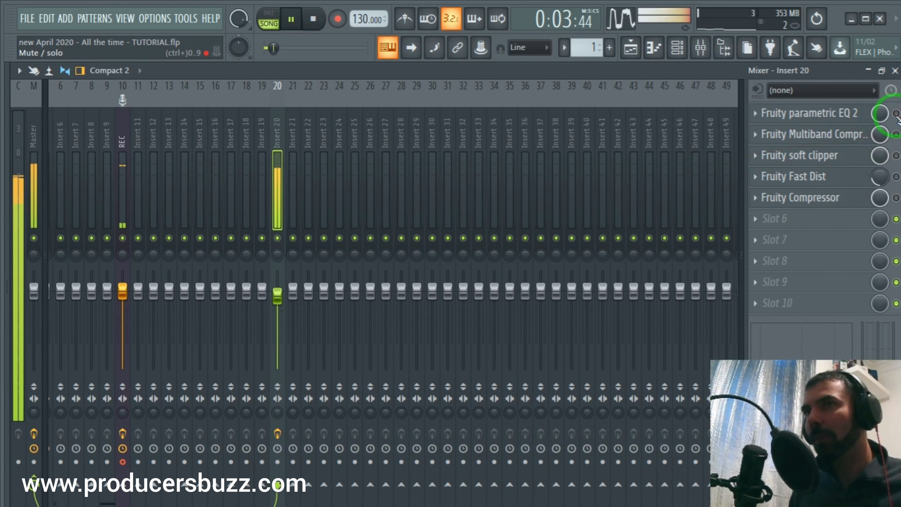
pyautogui.press('space')
# Enable Fruity parametric EQ 2 on Insert 20 and nudge its bands 6 and 2 slightly upward
pyautogui.click(844, 113)
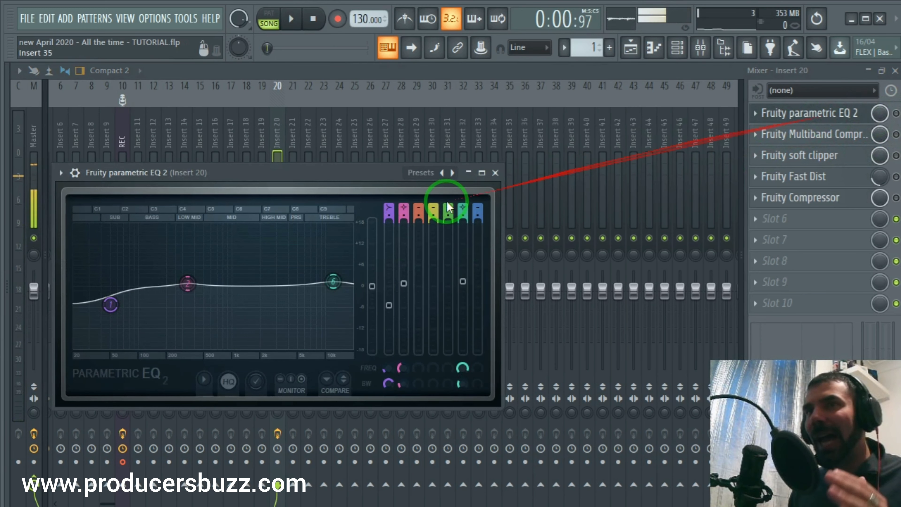
pyautogui.click(755, 113)
pyautogui.click(819, 116)
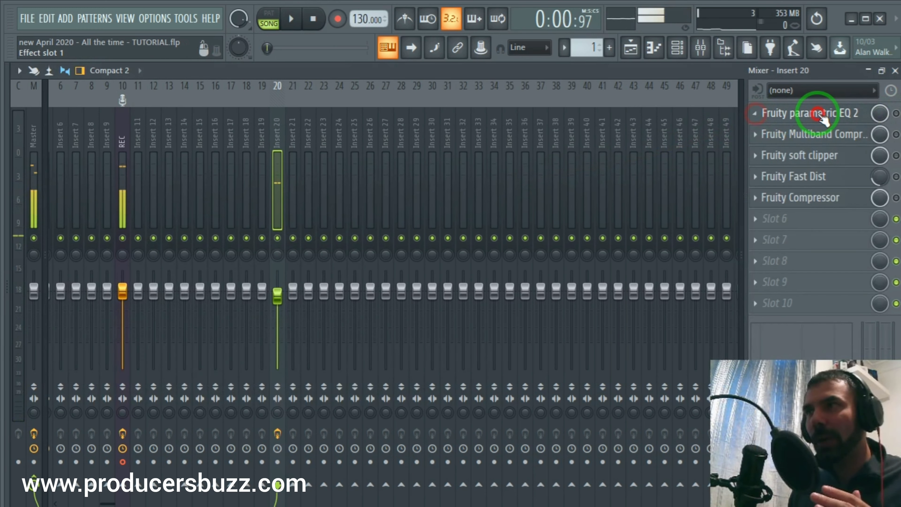
pyautogui.click(785, 114)
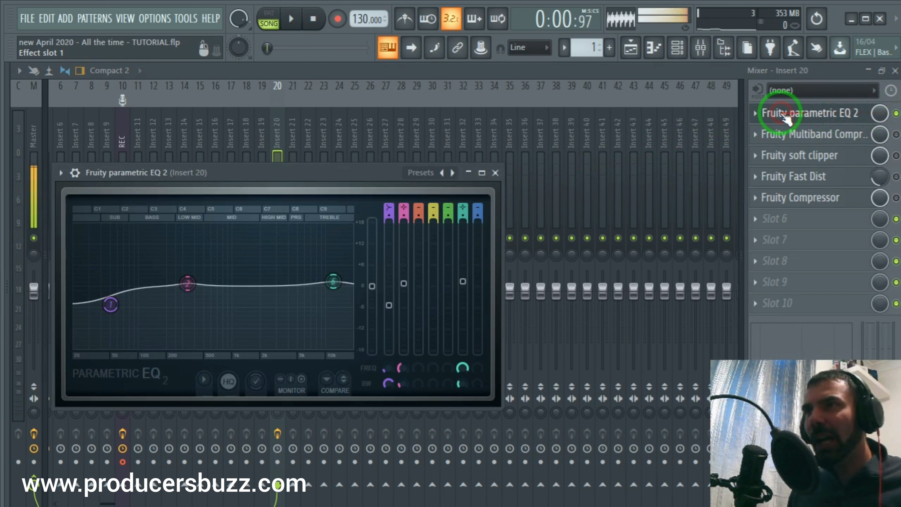
pyautogui.click(331, 284)
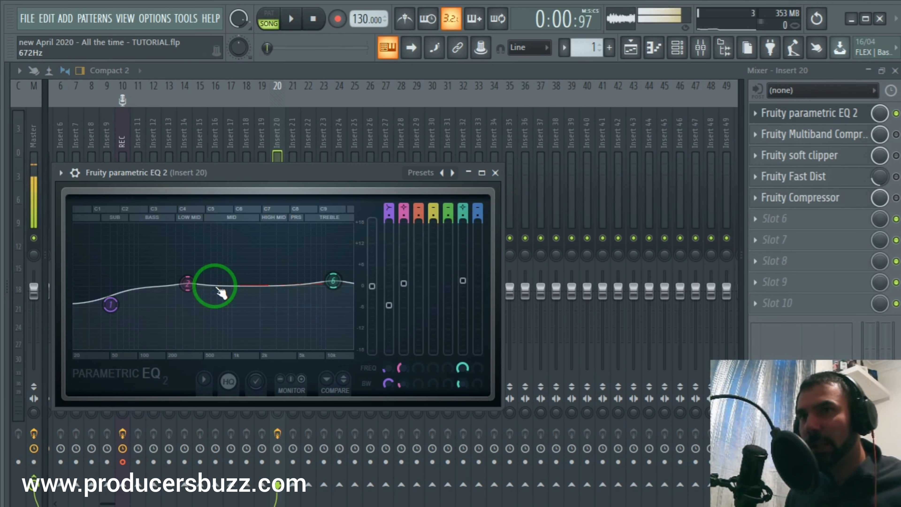
pyautogui.moveTo(184, 286); pyautogui.dragTo(436, 237)
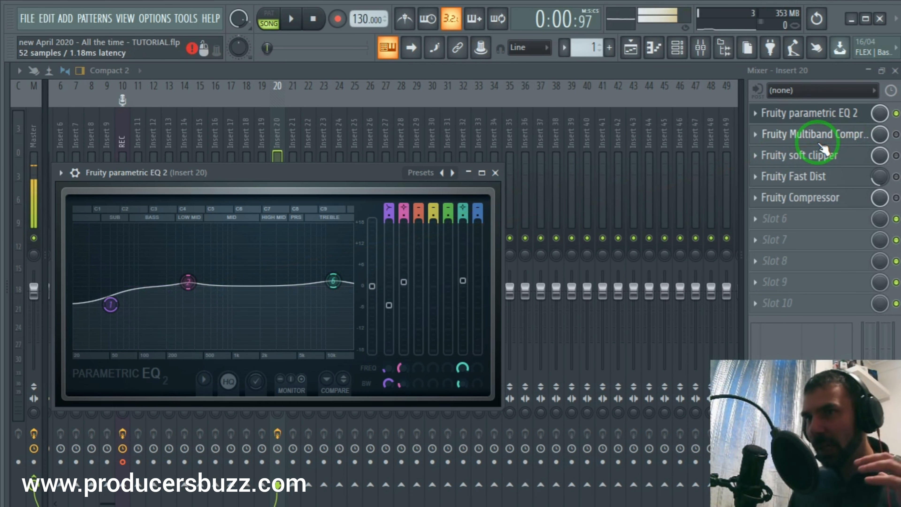
# Play the song while toggling Fruity parametric EQ 2 on Insert 20 to compare the vocal with and without it
pyautogui.click(896, 113)
pyautogui.press('space')
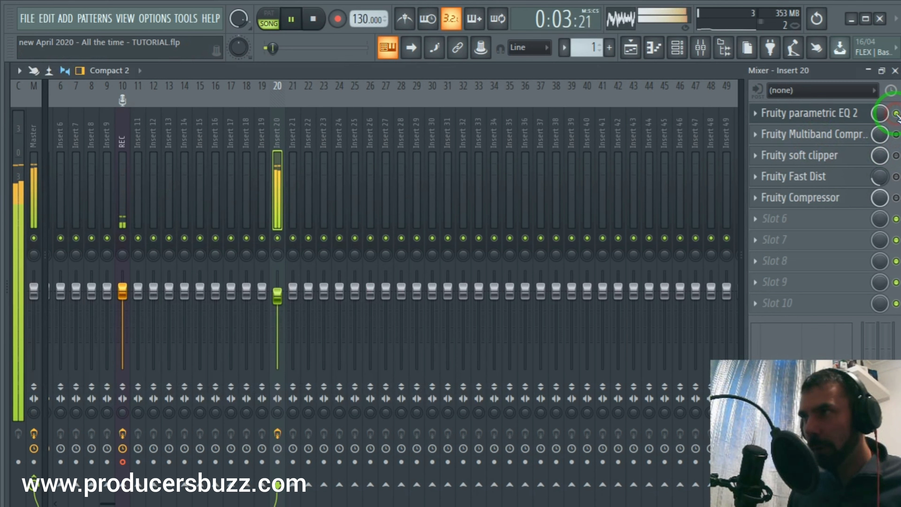
pyautogui.click(897, 113)
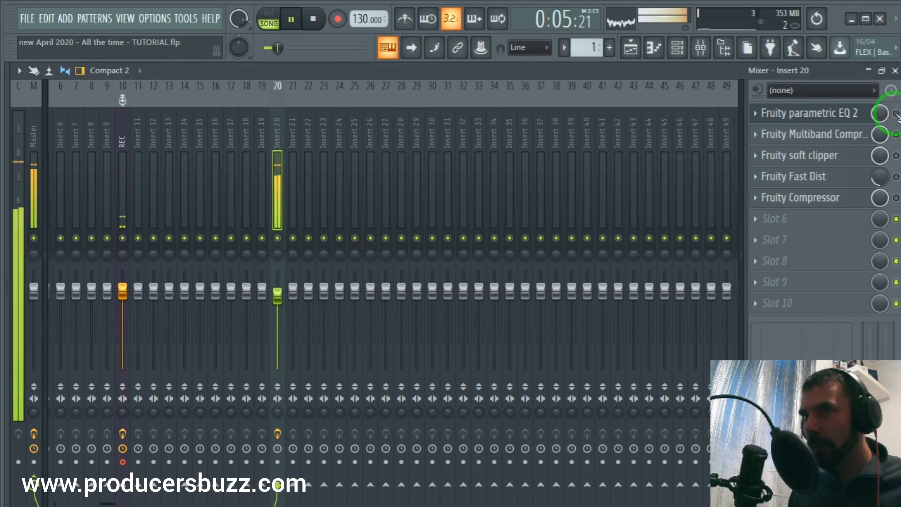
pyautogui.click(897, 114)
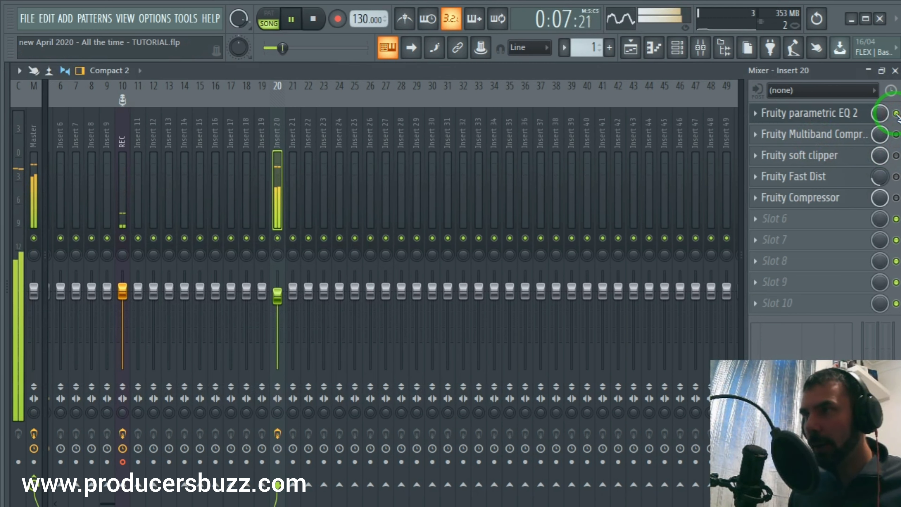
pyautogui.press('space')
# Review the curve bands of Fruity parametric EQ 2 on Insert 20 and close its window
pyautogui.click(785, 114)
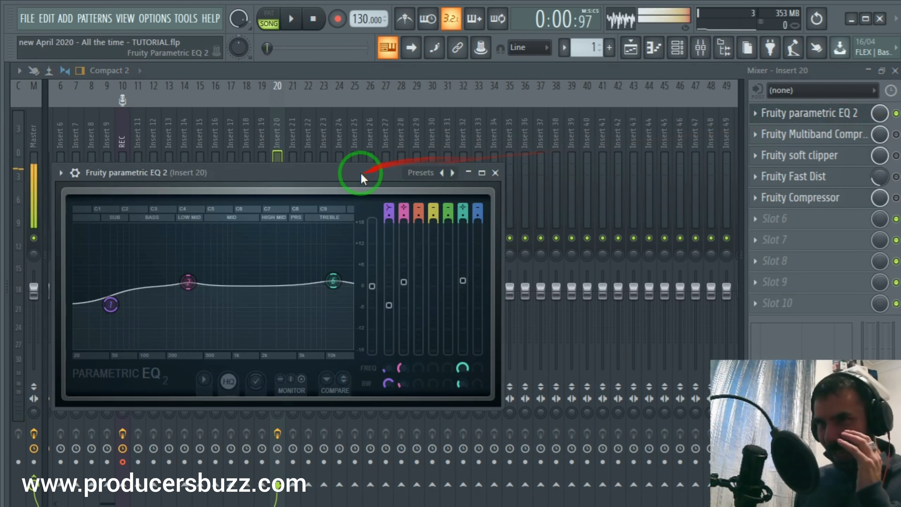
pyautogui.moveTo(361, 173); pyautogui.dragTo(383, 157)
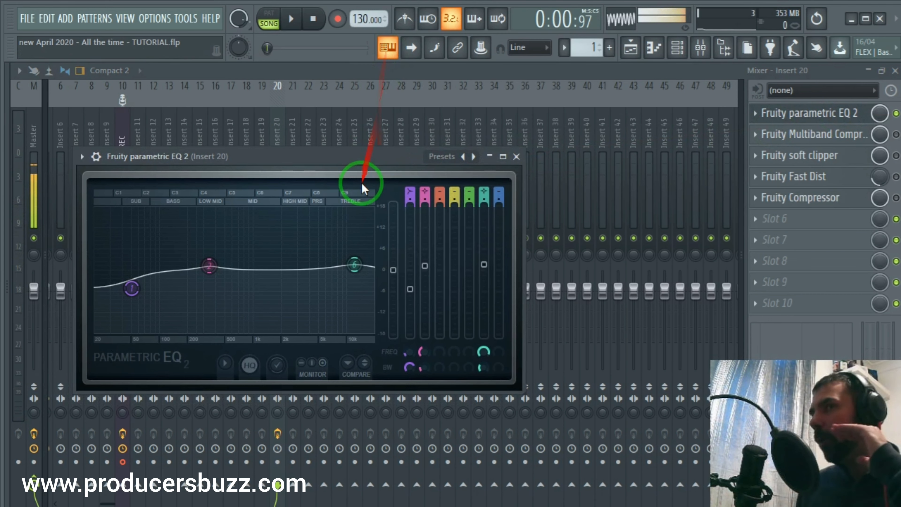
pyautogui.click(209, 266)
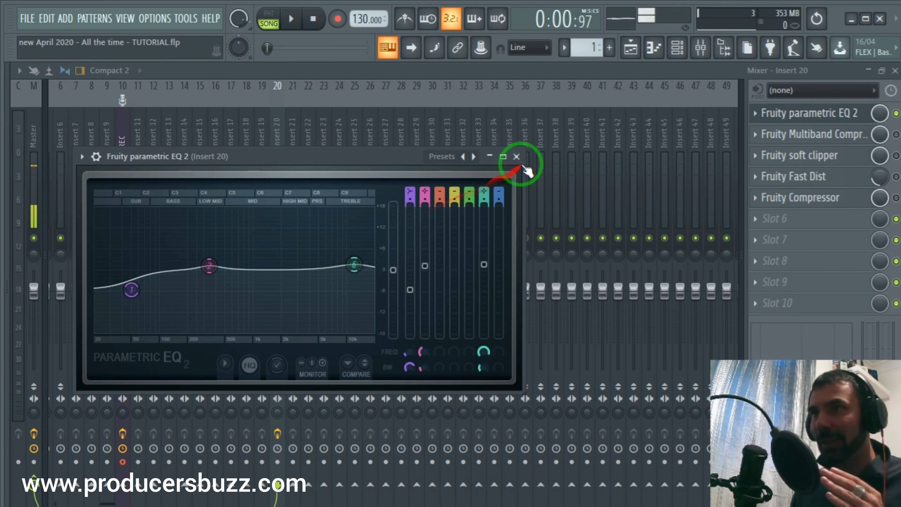
pyautogui.click(516, 157)
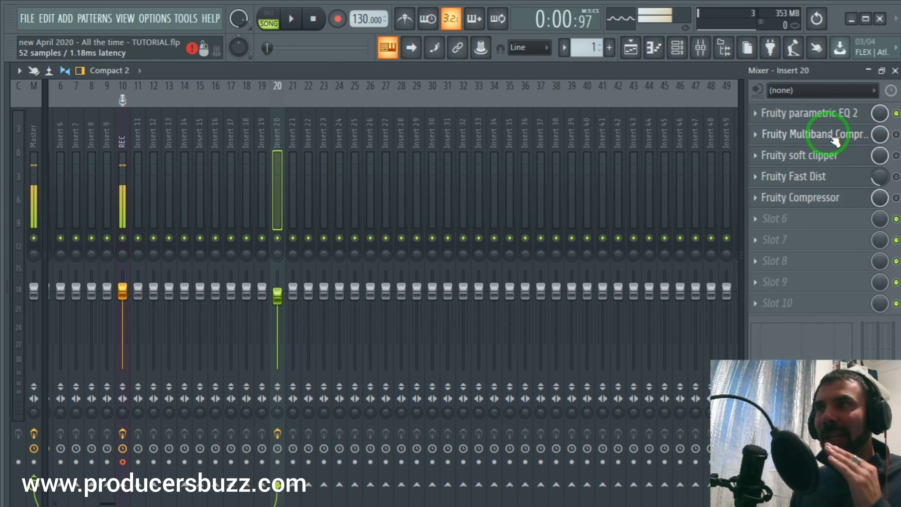
# View the settings of Fruity Multiband Compressor on Insert 20 and close its window
pyautogui.click(820, 140)
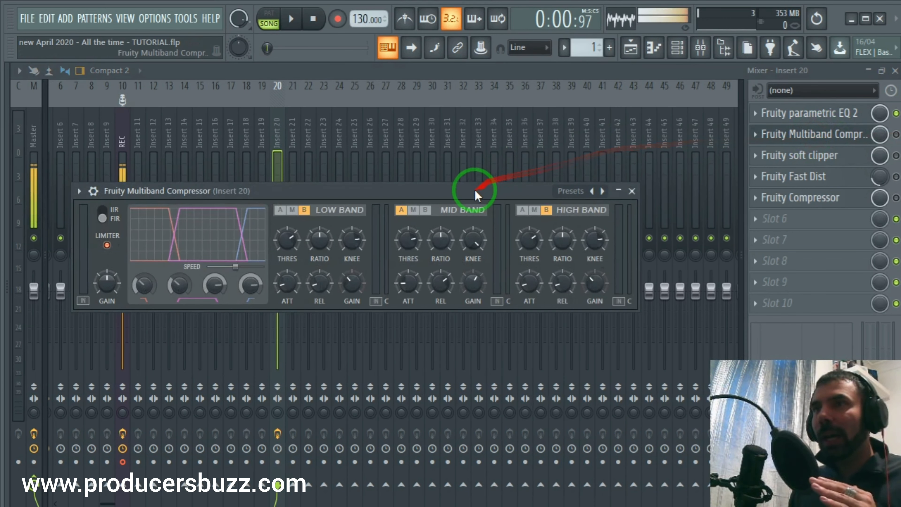
pyautogui.moveTo(472, 185); pyautogui.dragTo(519, 167)
pyautogui.click(753, 135)
pyautogui.click(777, 134)
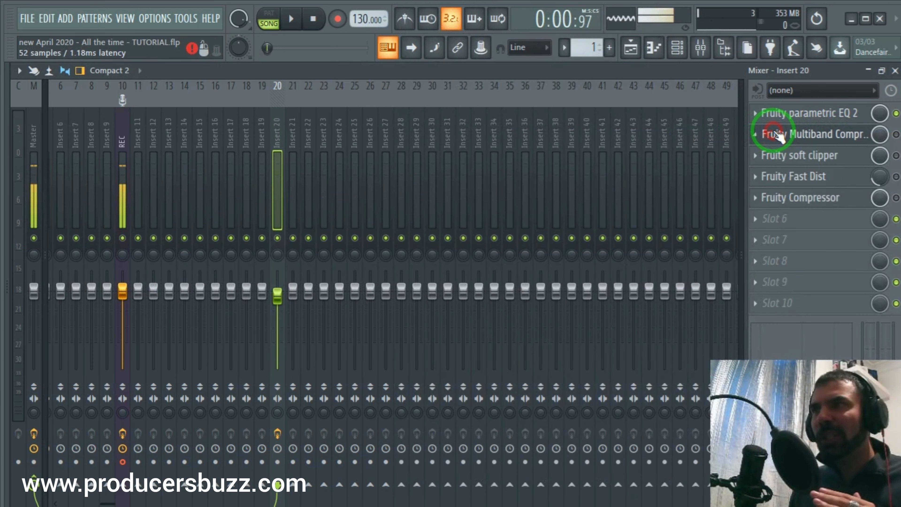
# Browse the preset list of Fruity Multiband Compressor on Insert 20 and view its editor
pyautogui.click(756, 135)
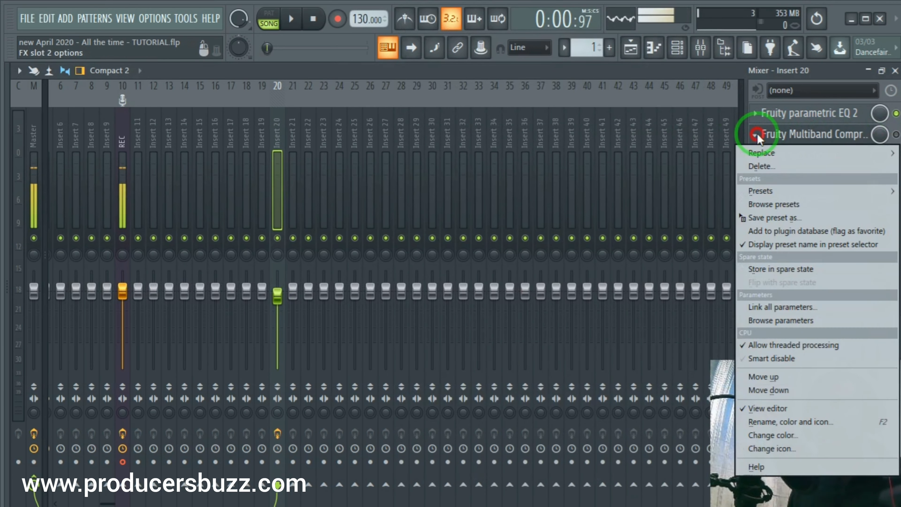
pyautogui.click(788, 134)
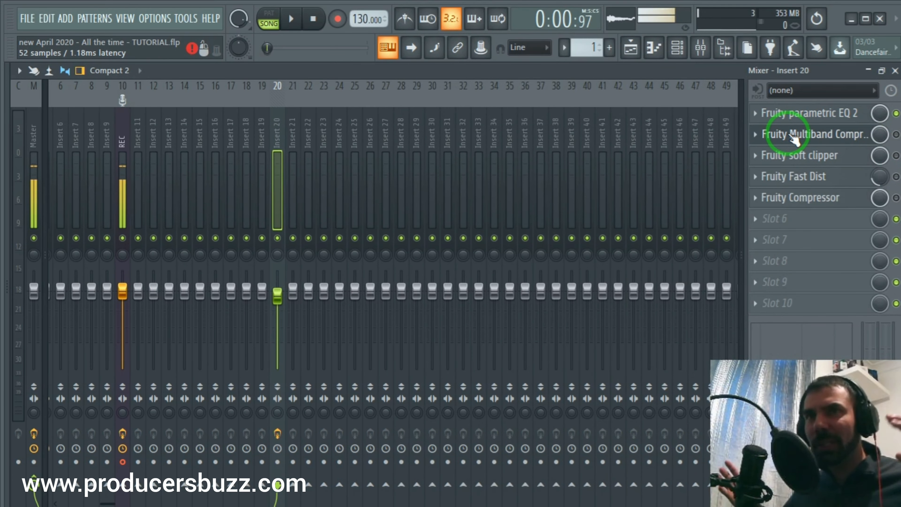
pyautogui.click(755, 134)
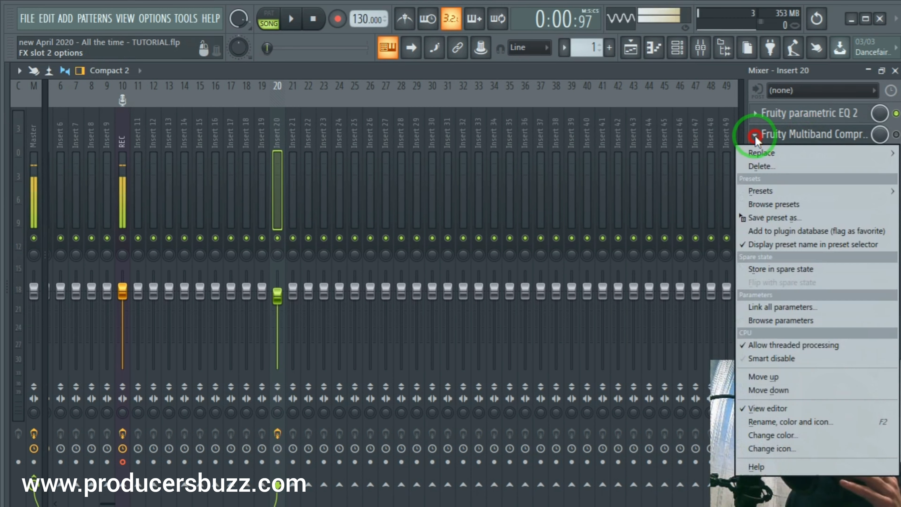
pyautogui.click(755, 191)
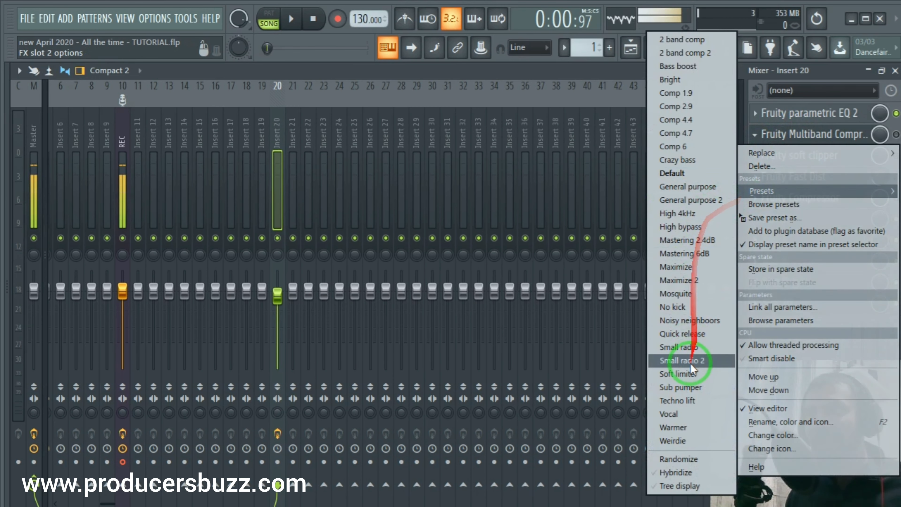
pyautogui.click(687, 395)
pyautogui.moveTo(569, 171); pyautogui.dragTo(569, 156)
# Enable Fruity Multiband Compressor and soft clipper on Insert 20, playing the song to compare the sound
pyautogui.click(897, 136)
pyautogui.press('space')
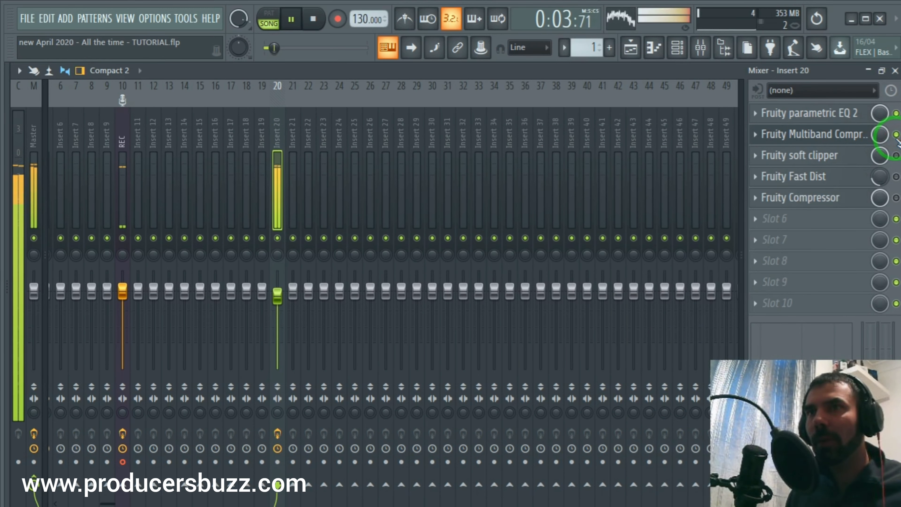
pyautogui.click(897, 136)
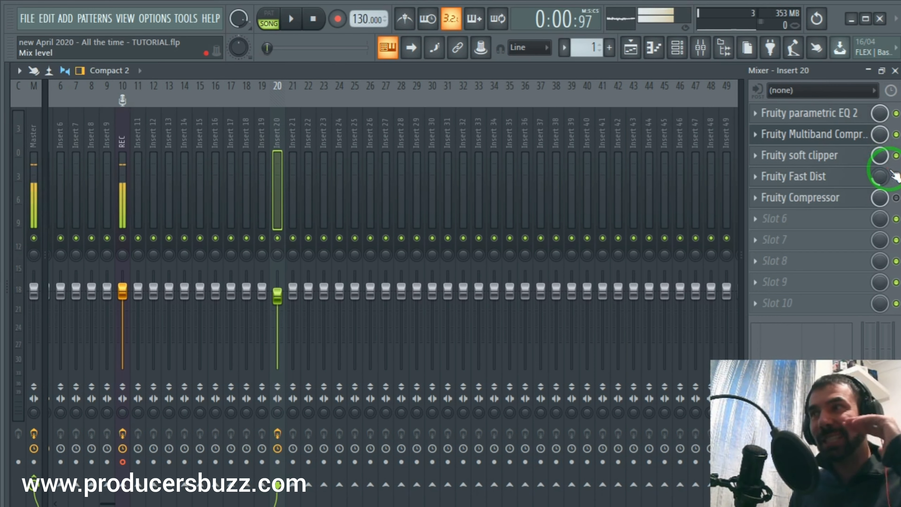
# Open Fruity Fast Dist on Insert 20 and examine its mix and post controls
pyautogui.click(854, 179)
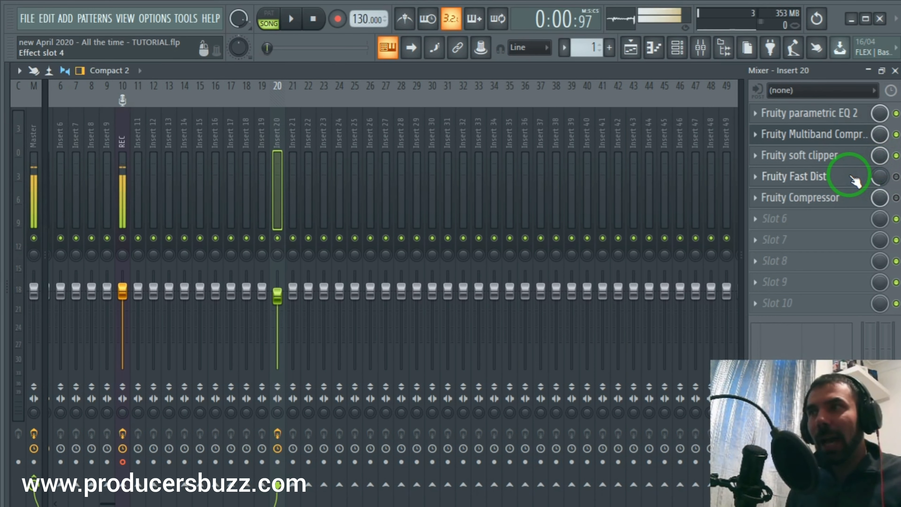
pyautogui.click(824, 177)
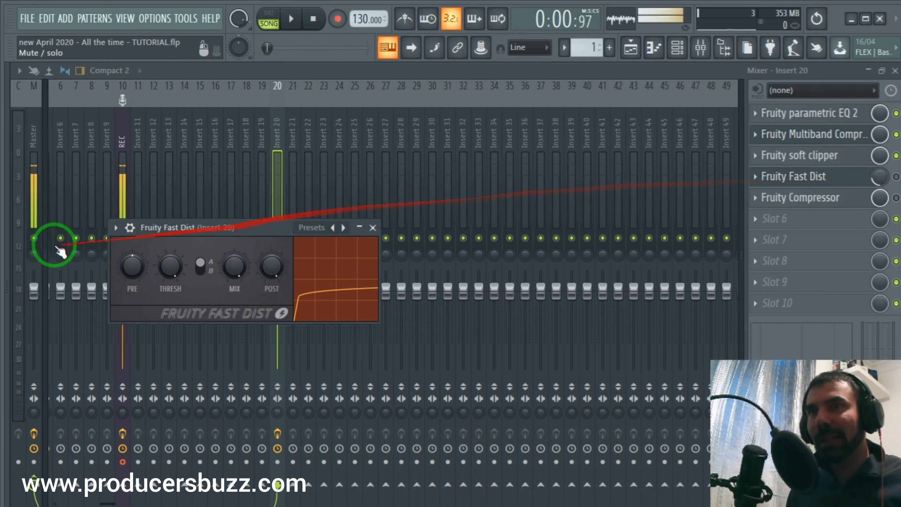
pyautogui.moveTo(233, 266)
pyautogui.mouseDown()
pyautogui.moveTo(235, 294)
pyautogui.moveTo(247, 273)
pyautogui.mouseUp()
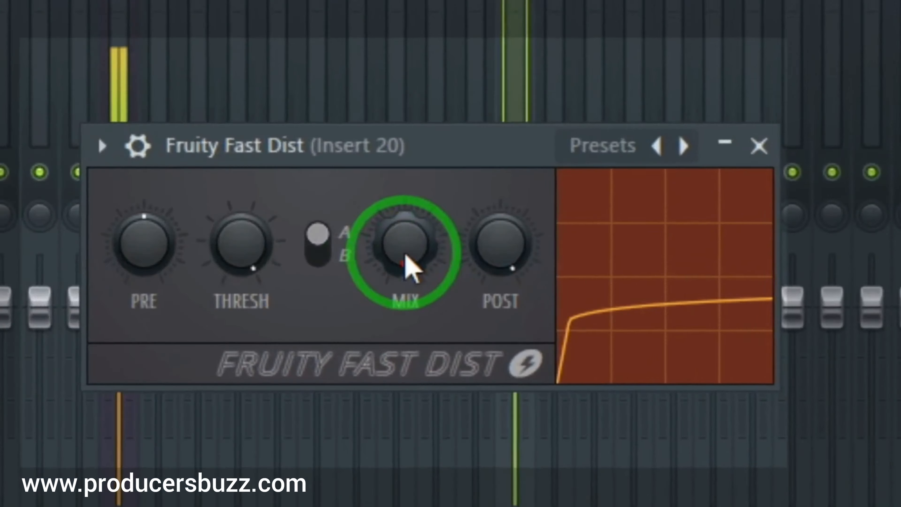
pyautogui.click(235, 271)
pyautogui.moveTo(454, 255); pyautogui.dragTo(443, 169)
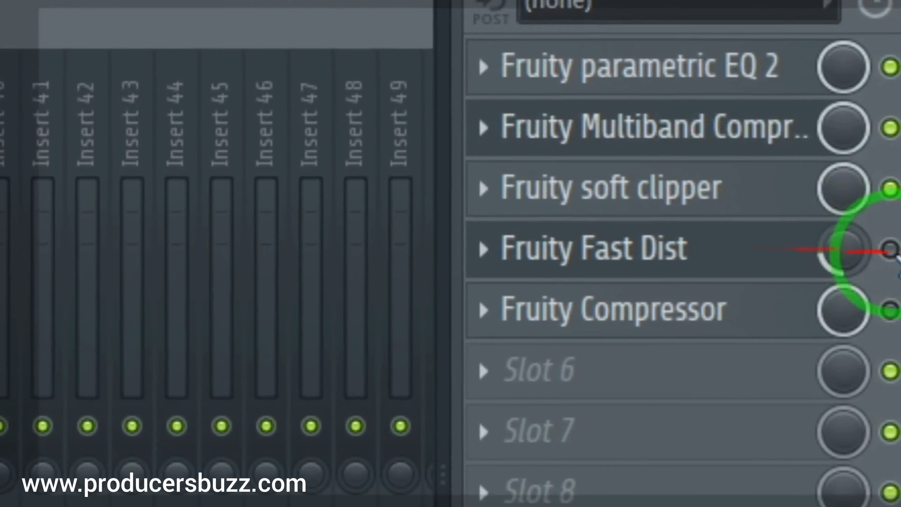
# Enable Fruity Fast Dist on Insert 20 and adjust its effect slot's mix level
pyautogui.click(889, 249)
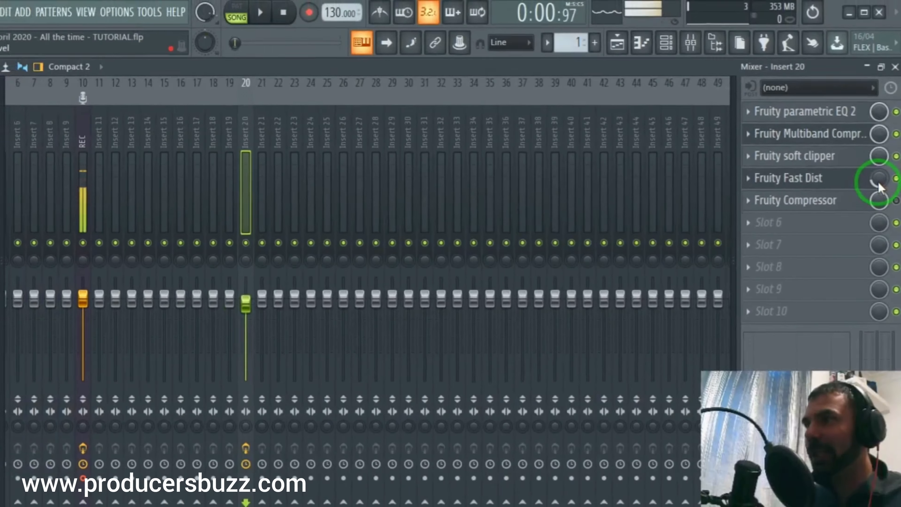
pyautogui.click(843, 261)
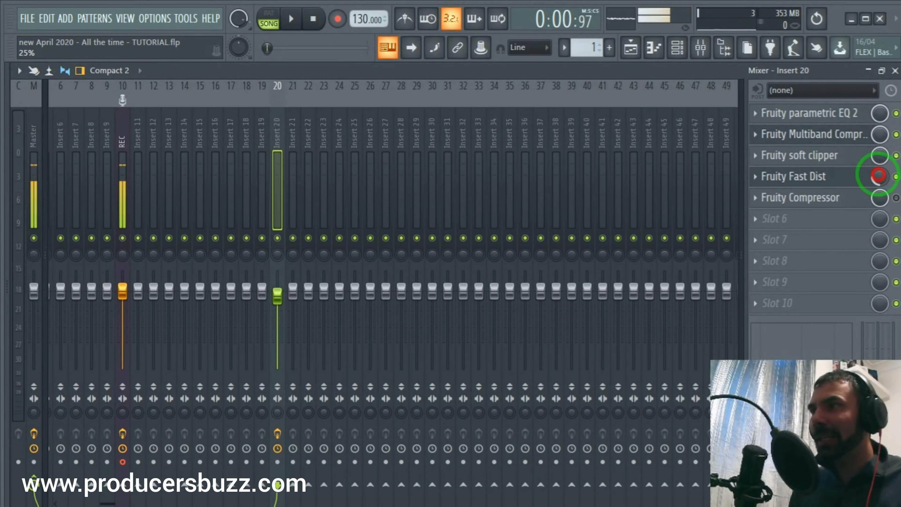
pyautogui.moveTo(880, 182); pyautogui.dragTo(26, 180)
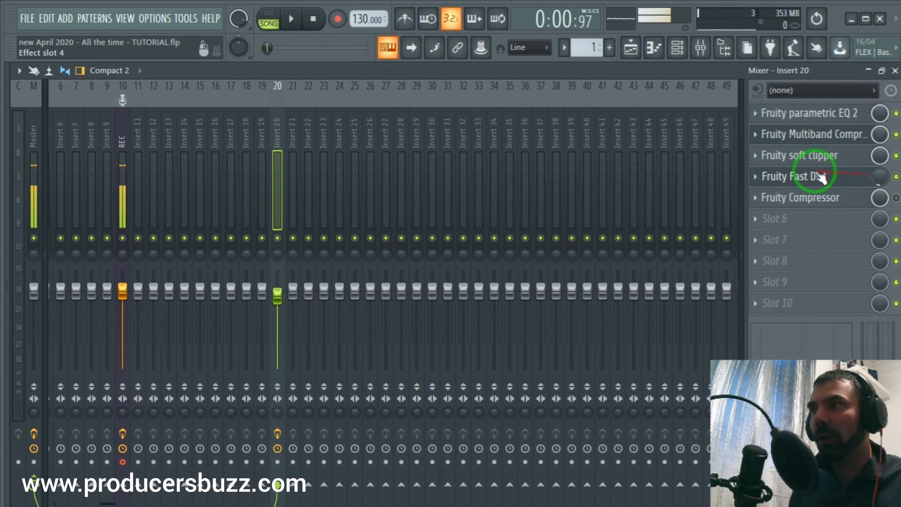
# Create an automation clip for Fruity Fast Dist's mix level on Insert 20 and close the mixer
pyautogui.rightClick(880, 179)
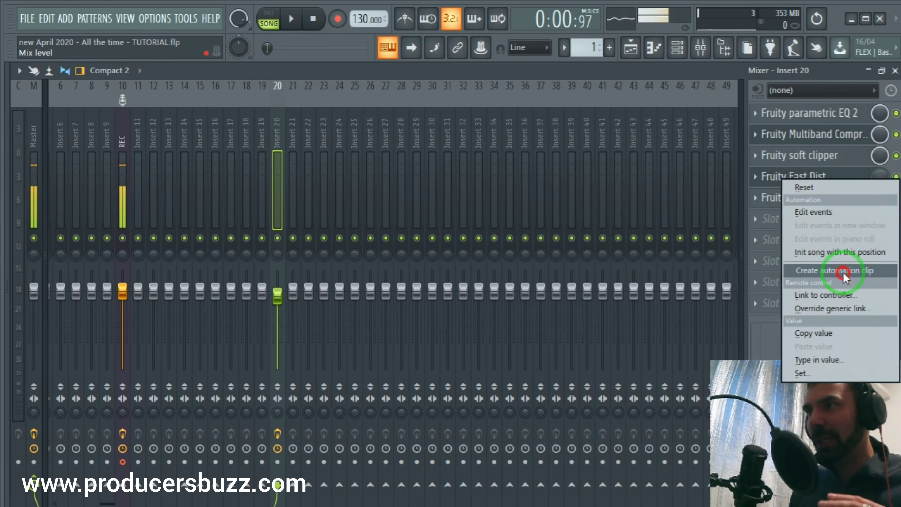
pyautogui.click(764, 261)
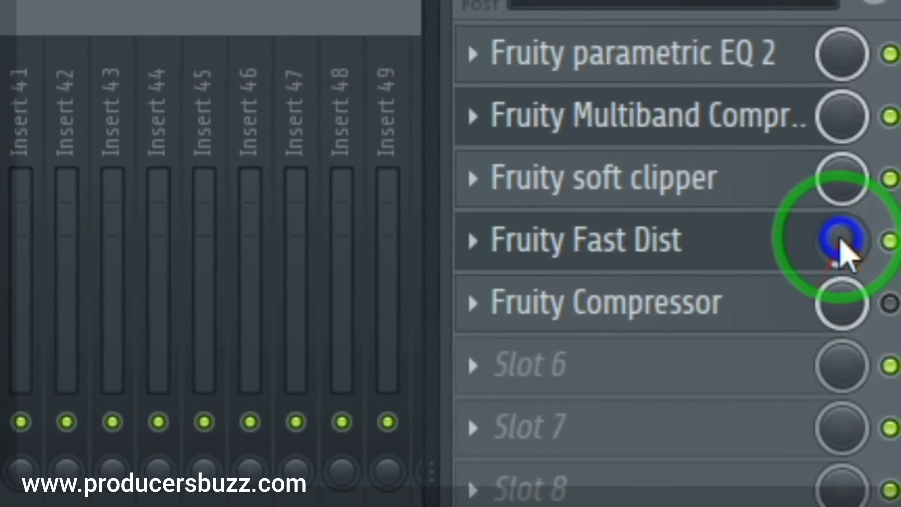
pyautogui.rightClick(879, 176)
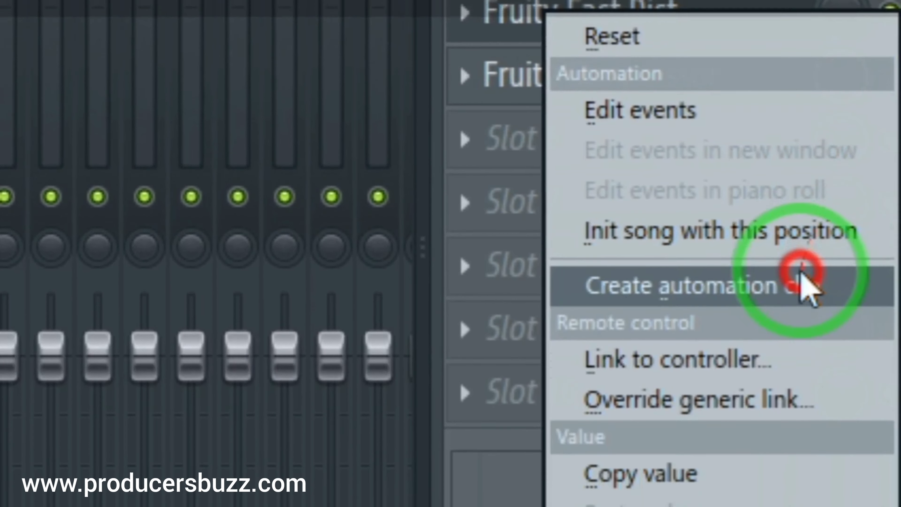
pyautogui.click(827, 395)
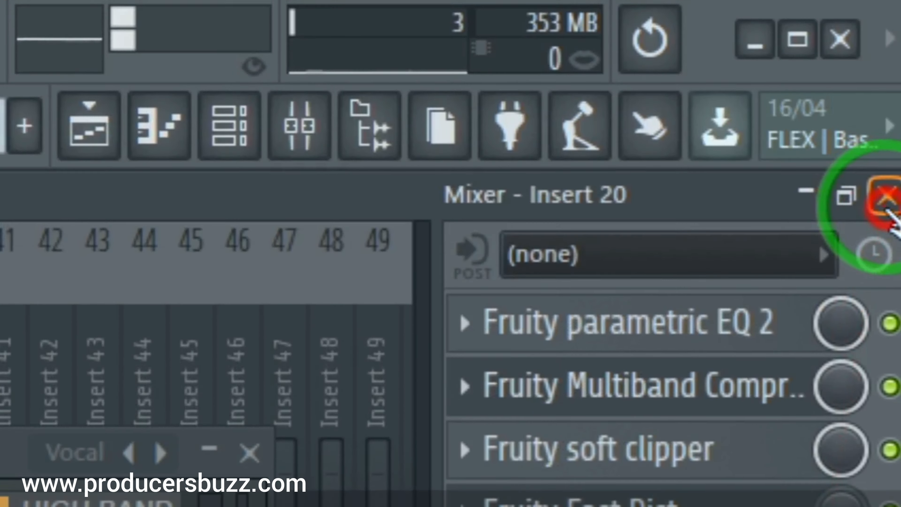
pyautogui.click(885, 209)
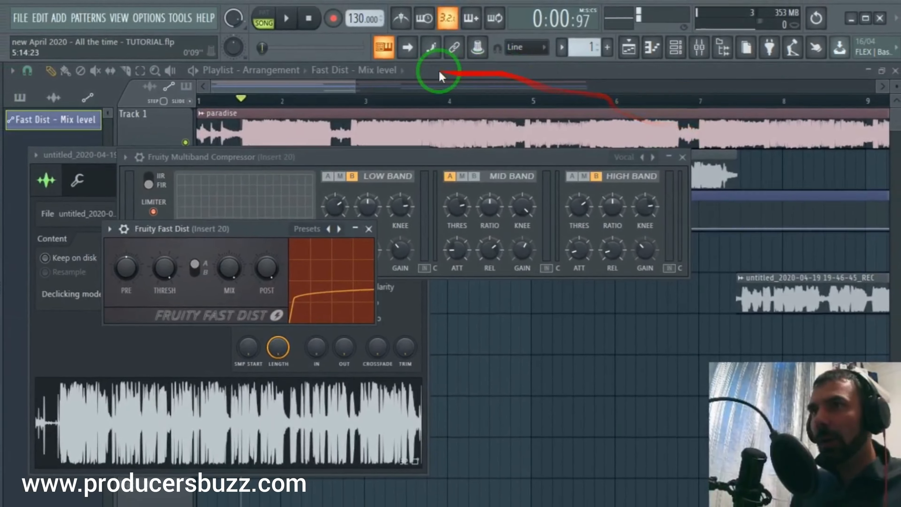
# Play the start of the arrangement with the first vocal recording and find the vocal phrase after bar 3
pyautogui.click(350, 85)
pyautogui.moveTo(351, 85); pyautogui.dragTo(247, 86)
pyautogui.moveTo(897, 87)
pyautogui.mouseDown()
pyautogui.moveTo(45, 80)
pyautogui.moveTo(897, 87)
pyautogui.mouseUp()
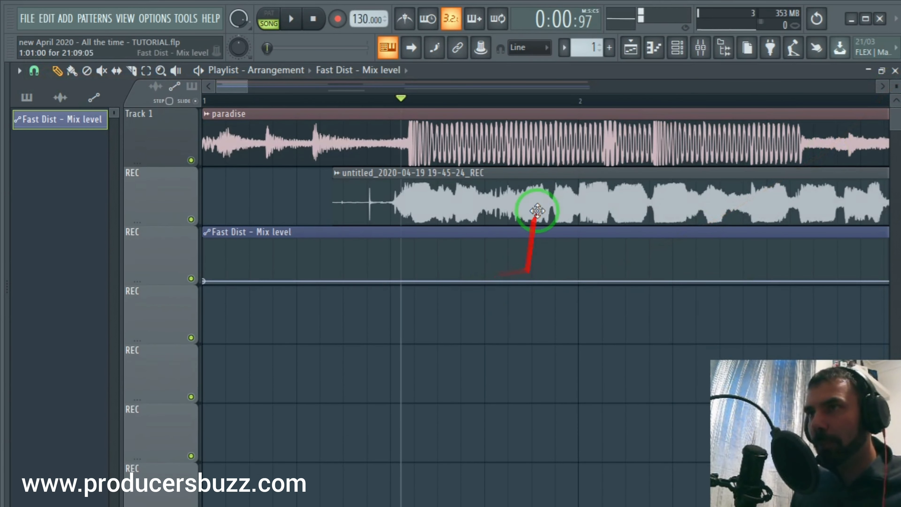
pyautogui.press('space')
pyautogui.moveTo(235, 82); pyautogui.dragTo(269, 83)
pyautogui.press('space')
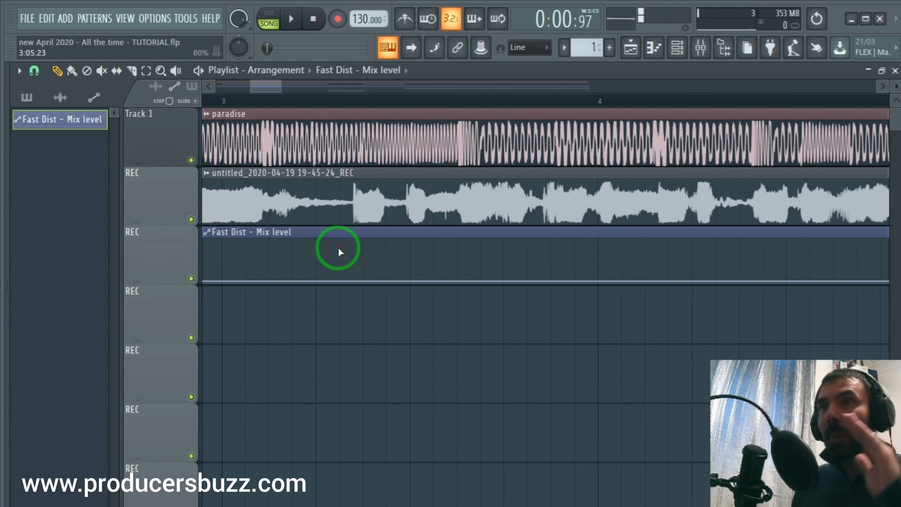
# Add two points after bar 3 in the Fast Dist mix level clip and ramp the level up at the vocal phrase
pyautogui.rightClick(316, 279)
pyautogui.rightClick(352, 262)
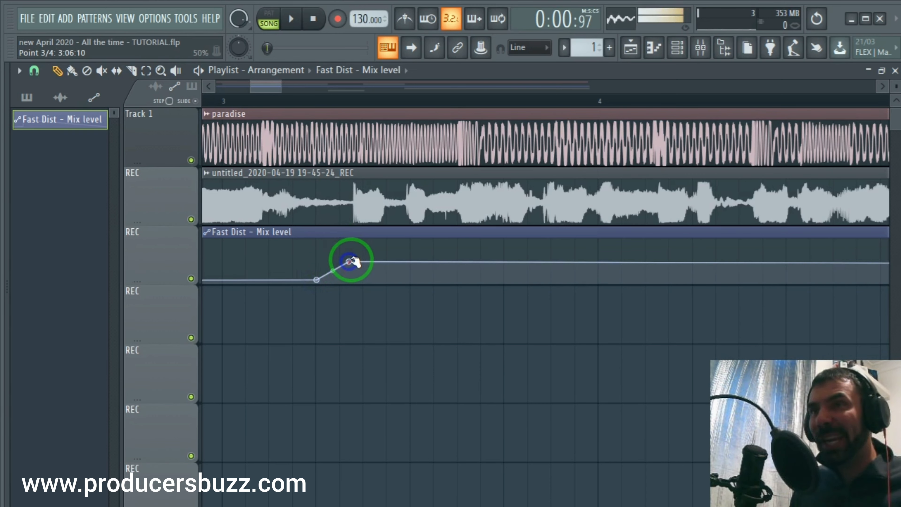
pyautogui.moveTo(352, 261); pyautogui.dragTo(355, 244)
# Add points before bar 4 in the Fast Dist mix level clip that drop the level steeply back to about 9%
pyautogui.moveTo(306, 103); pyautogui.dragTo(432, 191)
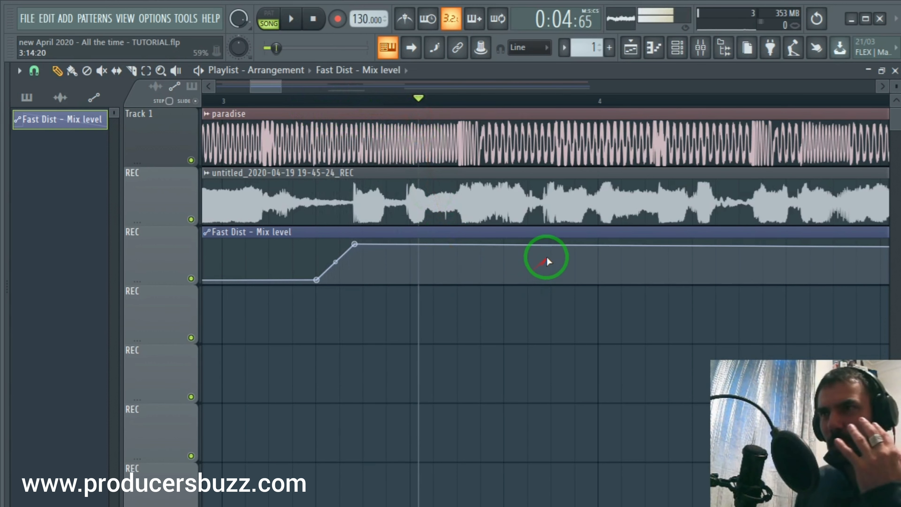
pyautogui.rightClick(543, 247)
pyautogui.rightClick(600, 259)
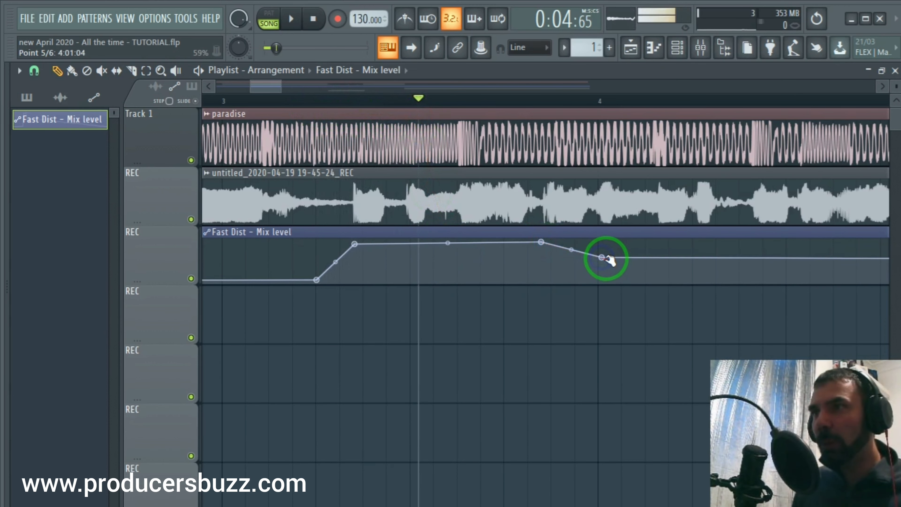
pyautogui.moveTo(603, 260); pyautogui.dragTo(599, 282)
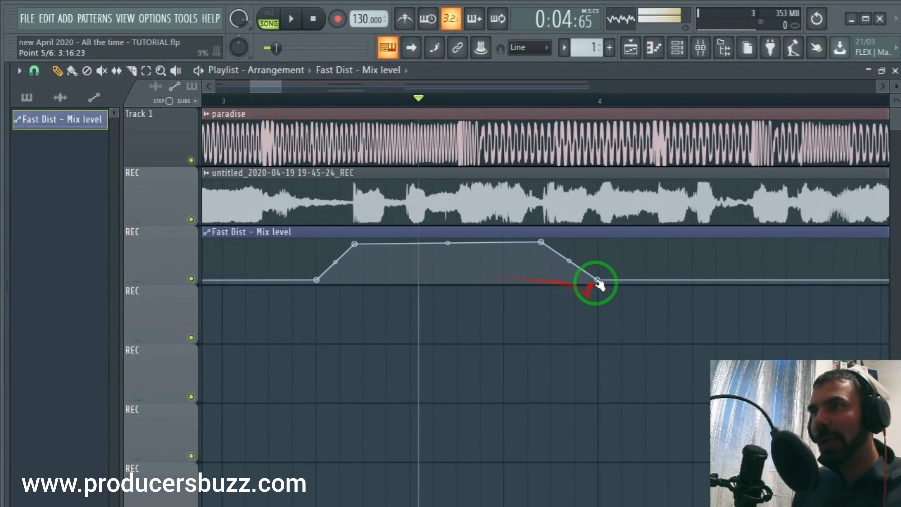
pyautogui.moveTo(599, 280); pyautogui.dragTo(600, 280)
pyautogui.moveTo(541, 243); pyautogui.dragTo(548, 280)
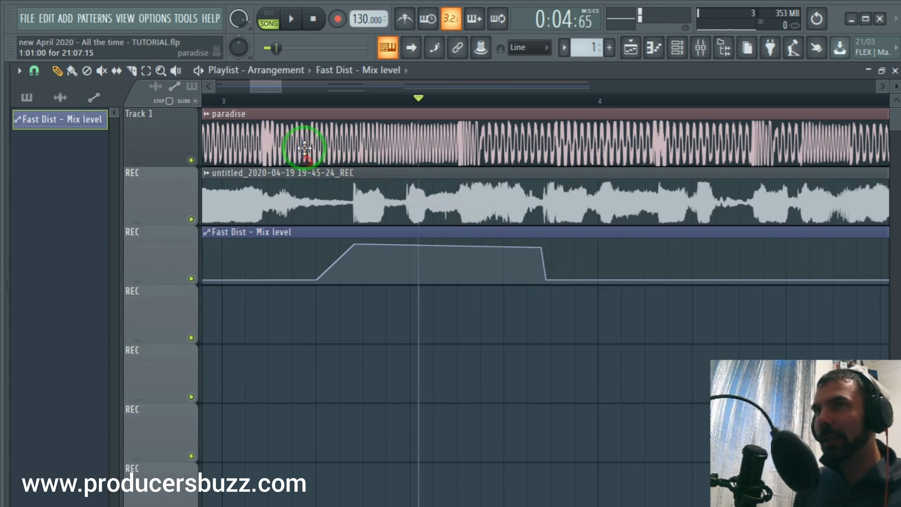
# Play the song from before bar 3 to hear the automated distortion on the vocal phrase
pyautogui.moveTo(278, 100); pyautogui.dragTo(185, 103)
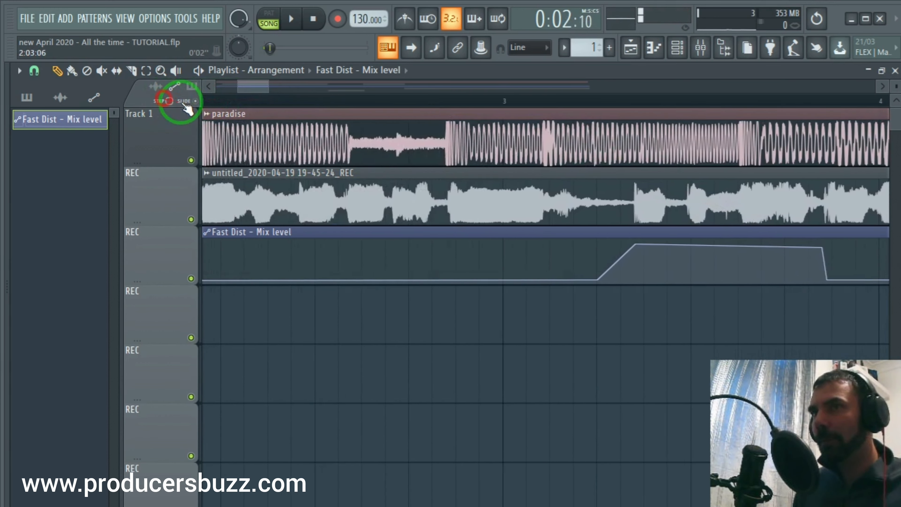
pyautogui.click(280, 101)
pyautogui.press('space')
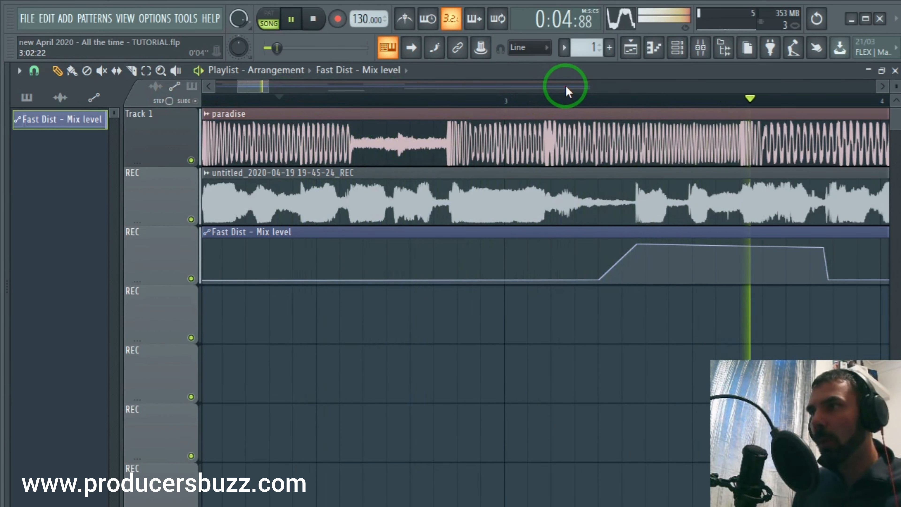
pyautogui.press('space')
# Lower both top points of the raised section between bars 3 and 4 in the Fast Dist mix level clip
pyautogui.moveTo(277, 87); pyautogui.dragTo(325, 90)
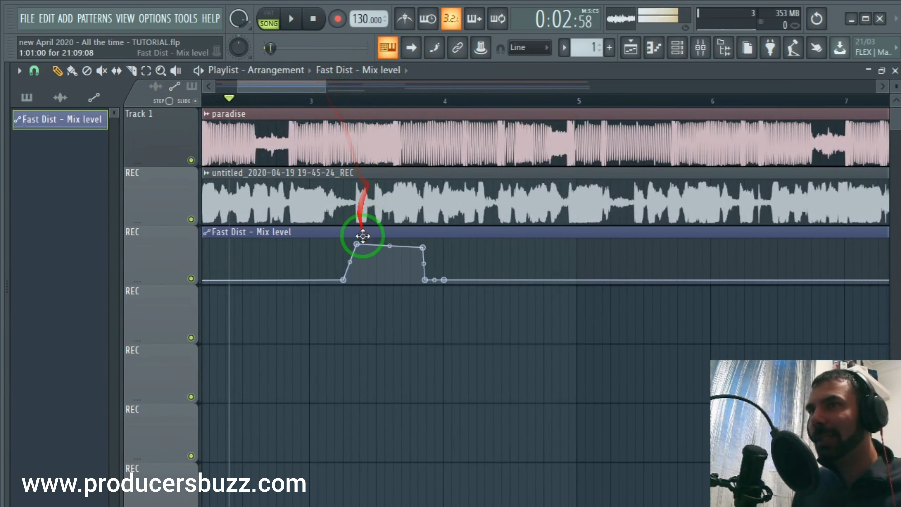
pyautogui.moveTo(357, 243); pyautogui.dragTo(357, 248)
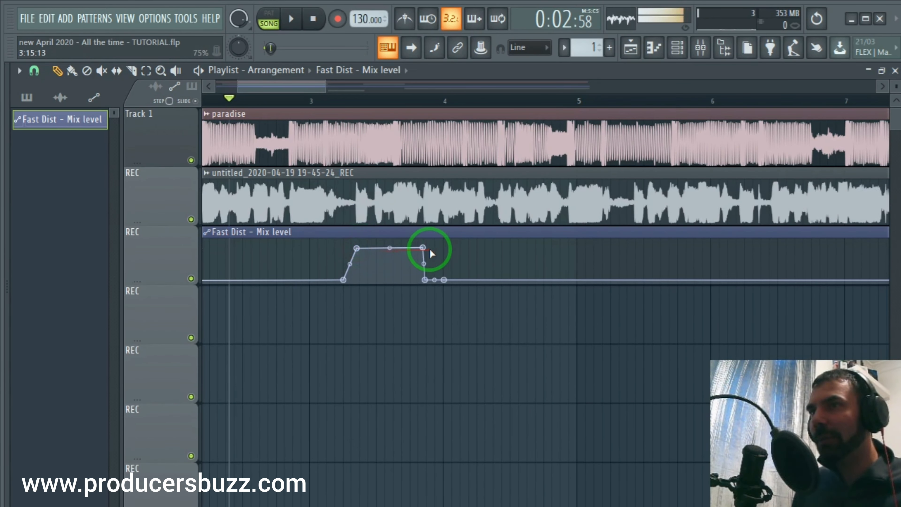
pyautogui.moveTo(423, 248); pyautogui.dragTo(421, 254)
pyautogui.moveTo(358, 249); pyautogui.dragTo(357, 255)
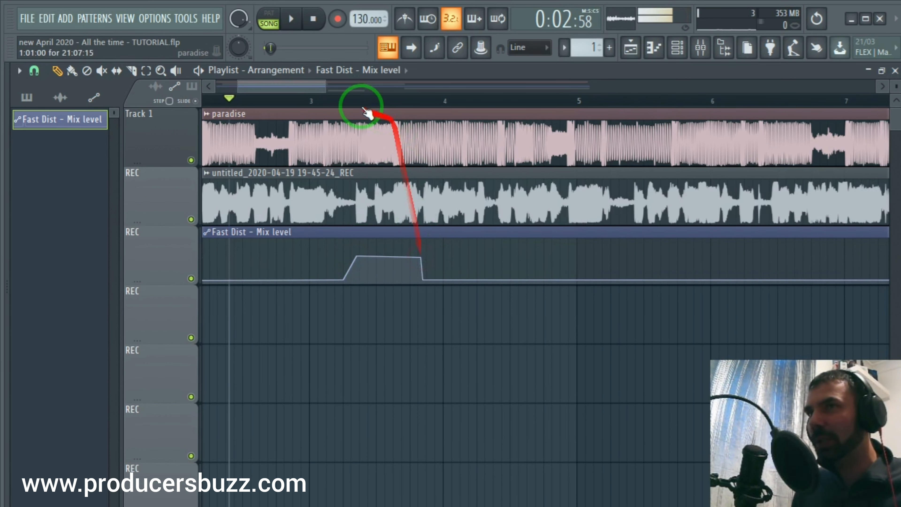
# Replay the section from just before bar 3 to check the reduced distortion level
pyautogui.click(288, 104)
pyautogui.press('space')
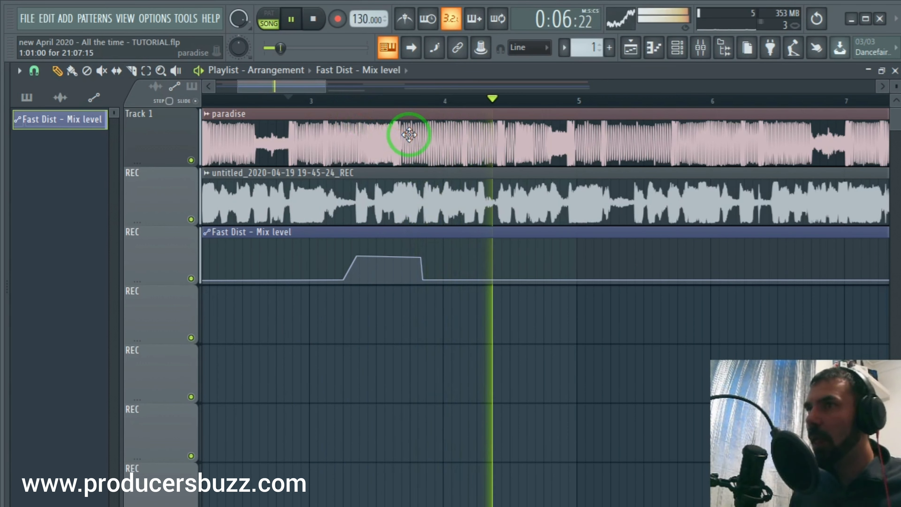
pyautogui.press('space')
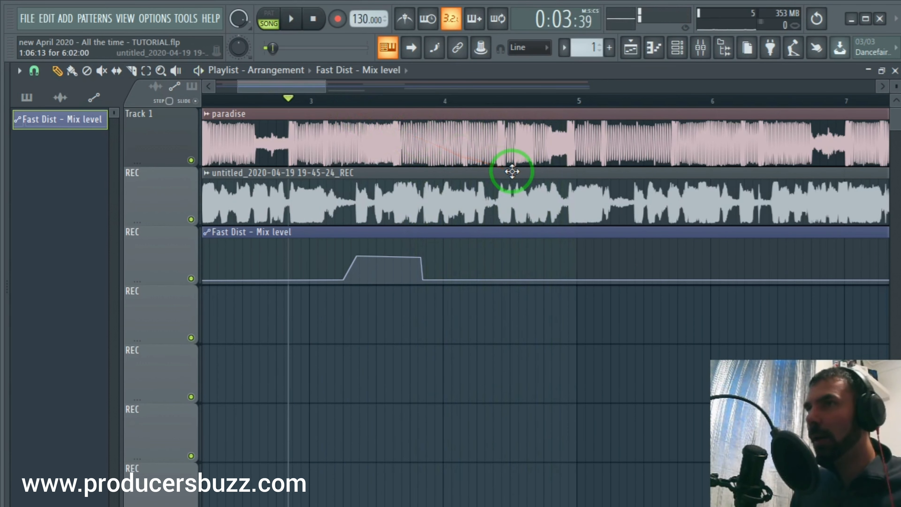
# Shape a raised section in the Fast Dist mix level clip from mid-bar 20 until shortly after bar 22, dropping at the end
pyautogui.moveTo(355, 88); pyautogui.dragTo(580, 101)
pyautogui.rightClick(432, 249)
pyautogui.moveTo(433, 248); pyautogui.dragTo(420, 281)
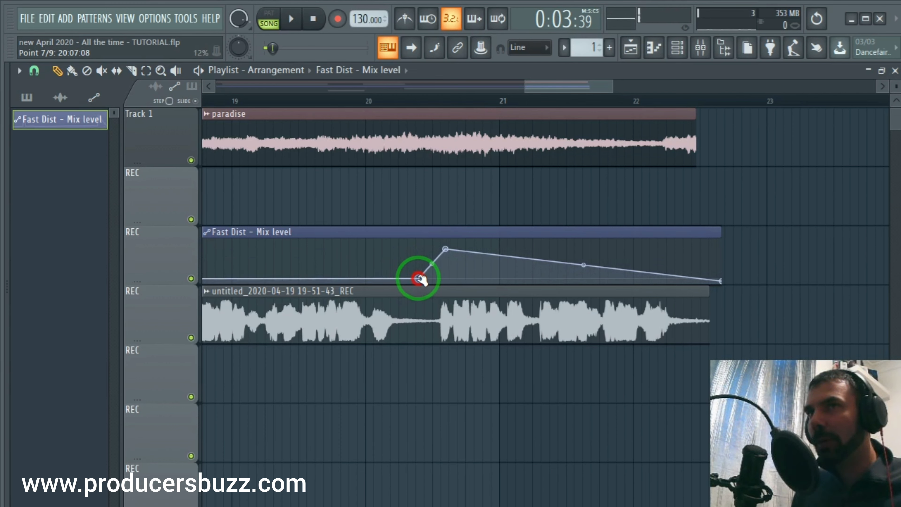
pyautogui.moveTo(674, 255); pyautogui.dragTo(631, 249)
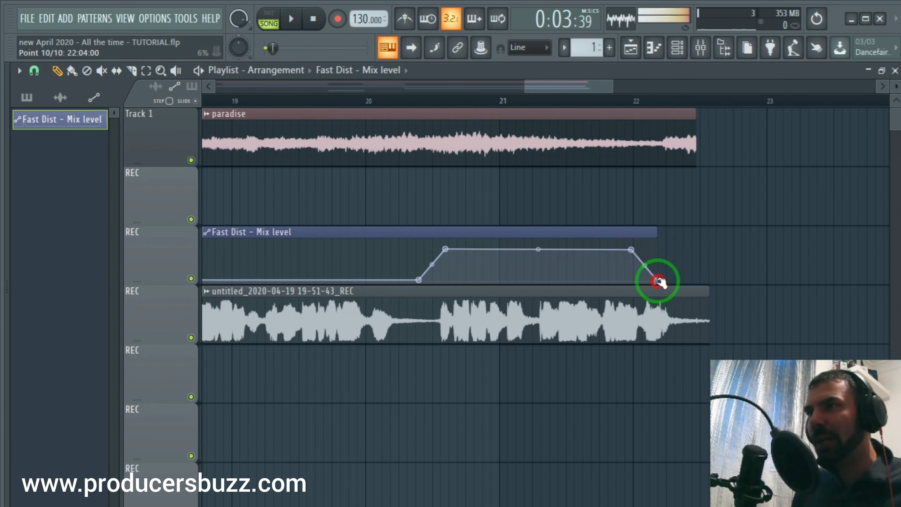
pyautogui.moveTo(655, 280); pyautogui.dragTo(674, 282)
pyautogui.rightClick(668, 261)
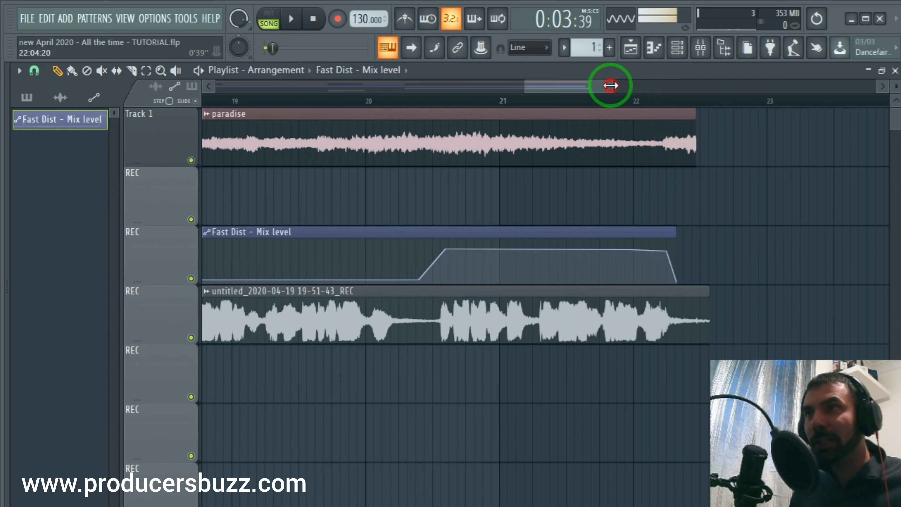
# Play the song's ending from just after bar 20 to hear the automated distortion come in
pyautogui.moveTo(611, 85); pyautogui.dragTo(591, 85)
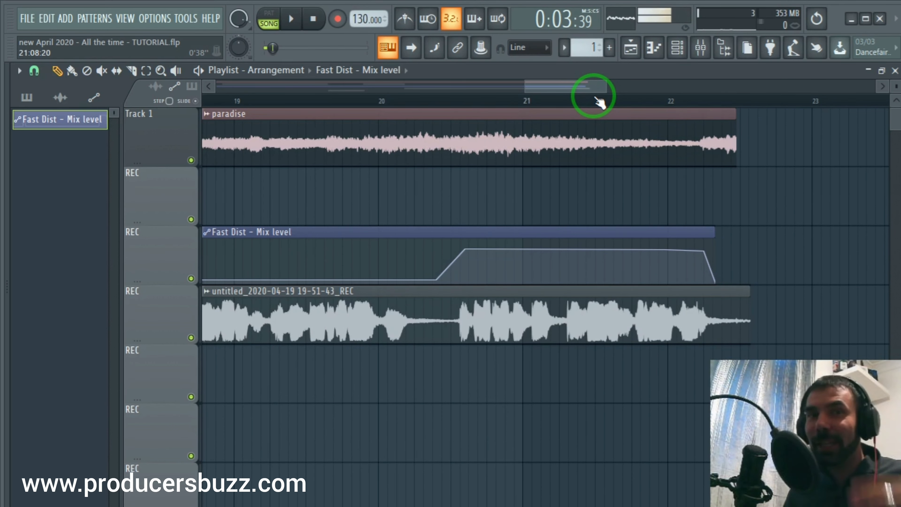
pyautogui.click(458, 103)
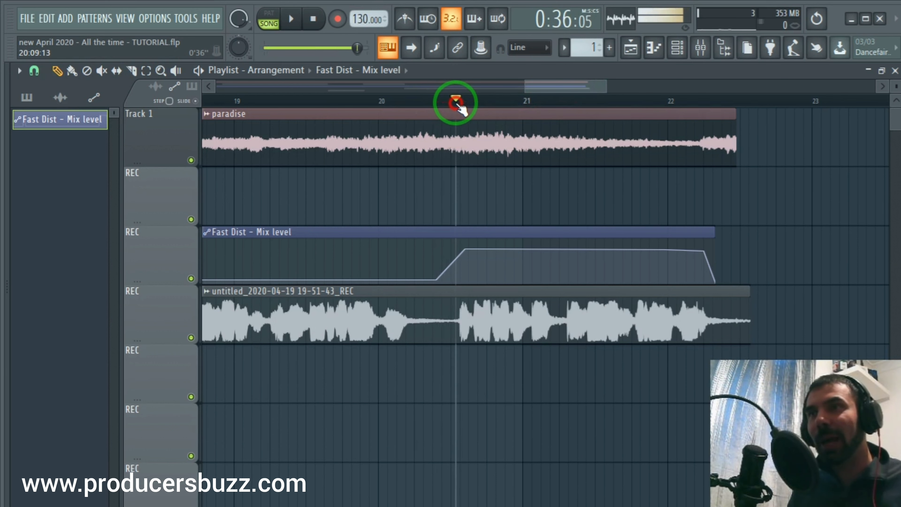
pyautogui.moveTo(458, 103); pyautogui.dragTo(460, 103)
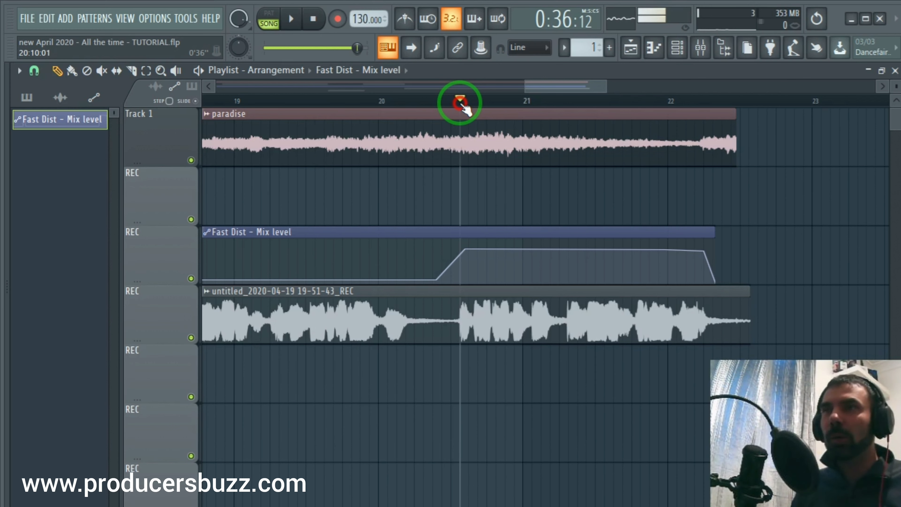
pyautogui.moveTo(460, 104); pyautogui.dragTo(399, 100)
pyautogui.press('space')
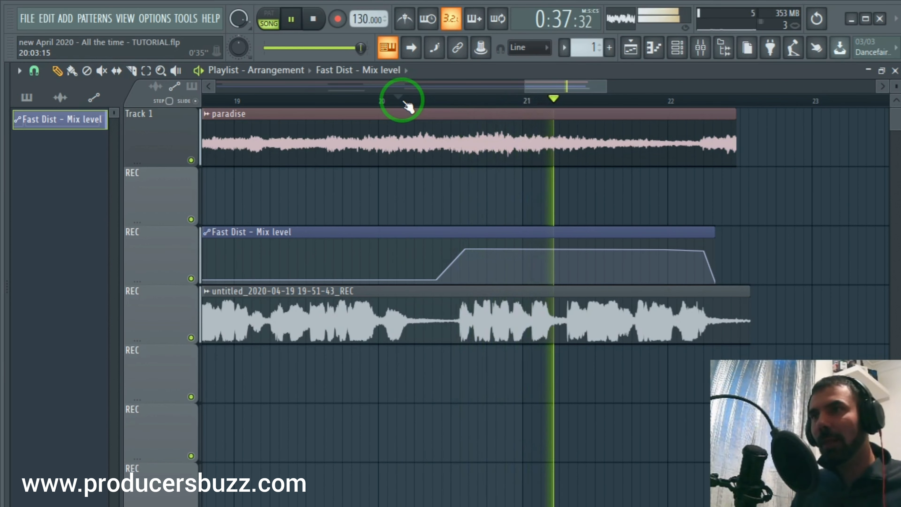
pyautogui.press('space')
# Play the ending from about bar 18 to hear the transition from clean to distorted vocals
pyautogui.moveTo(524, 87); pyautogui.dragTo(399, 89)
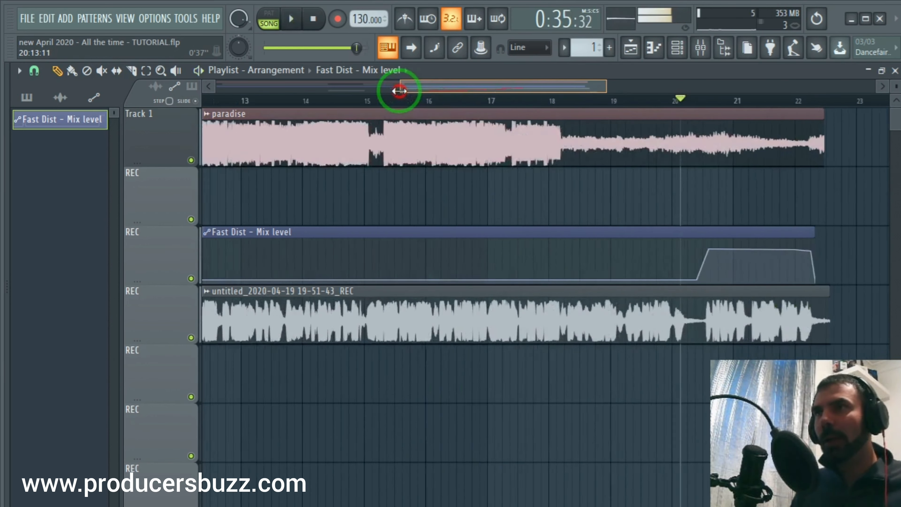
pyautogui.click(594, 101)
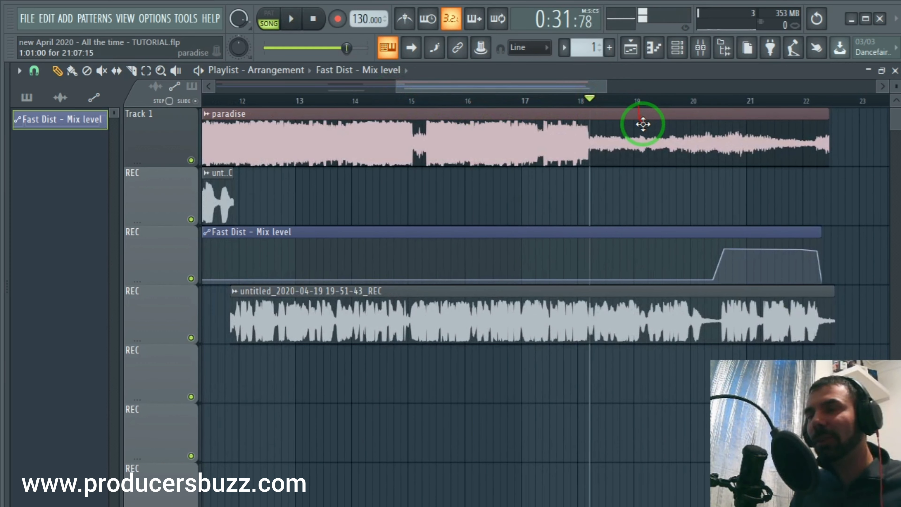
pyautogui.press('space')
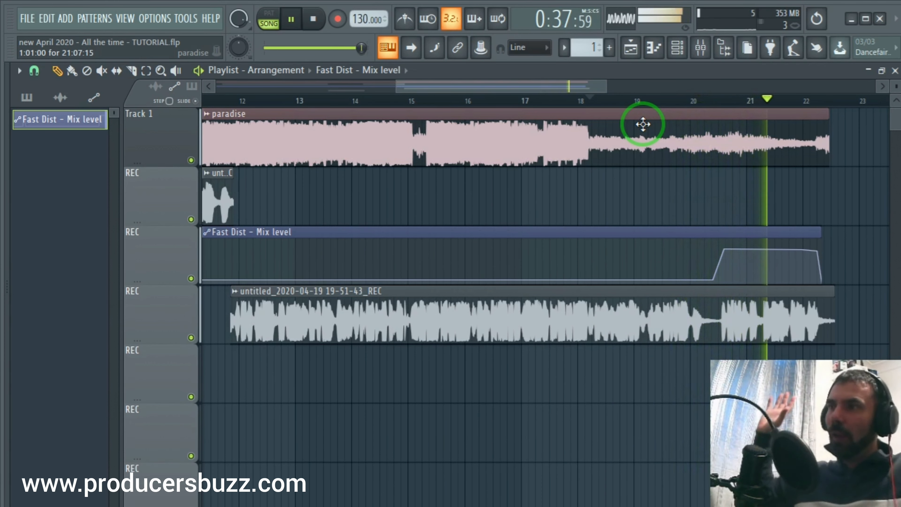
pyautogui.press('space')
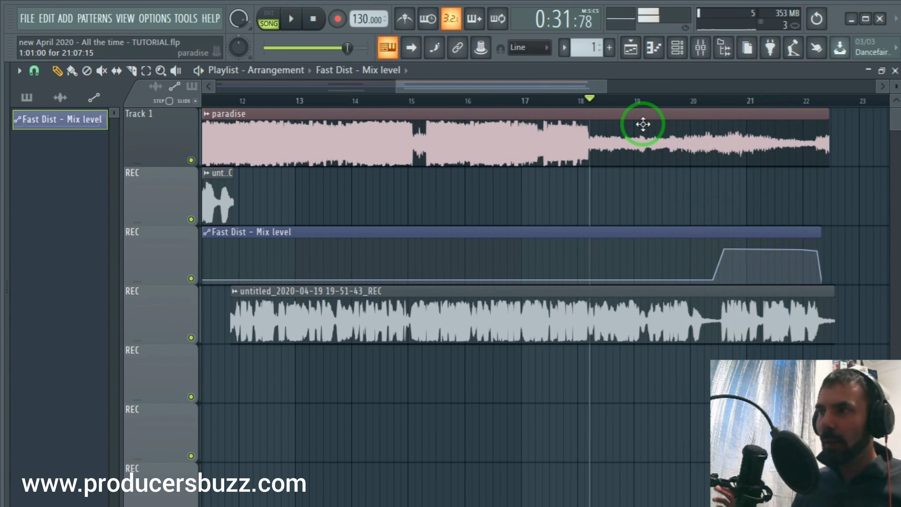
# Delete the Fast Dist mix level clip to play the ending without it for comparison, and undo the deletion
pyautogui.moveTo(529, 90)
pyautogui.mouseDown()
pyautogui.moveTo(365, 89)
pyautogui.moveTo(540, 91)
pyautogui.mouseUp()
pyautogui.click(698, 246)
pyautogui.press('Delete')
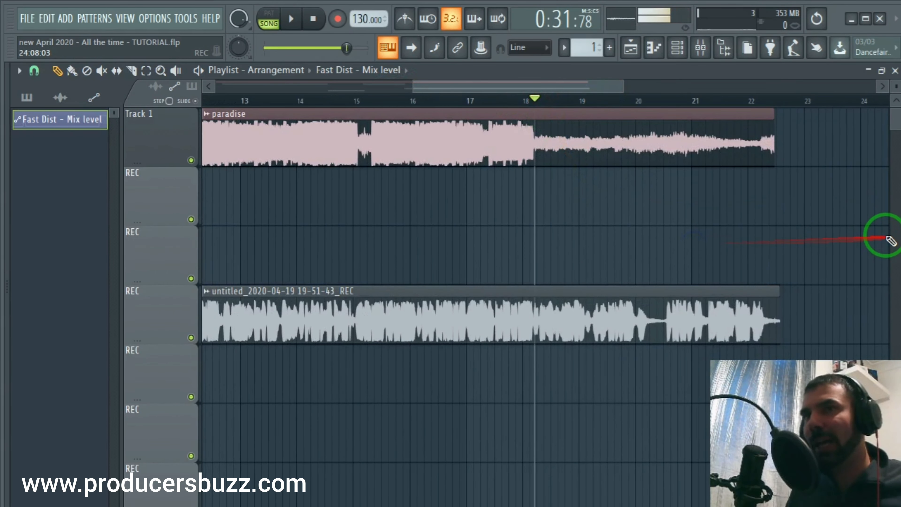
pyautogui.press('space')
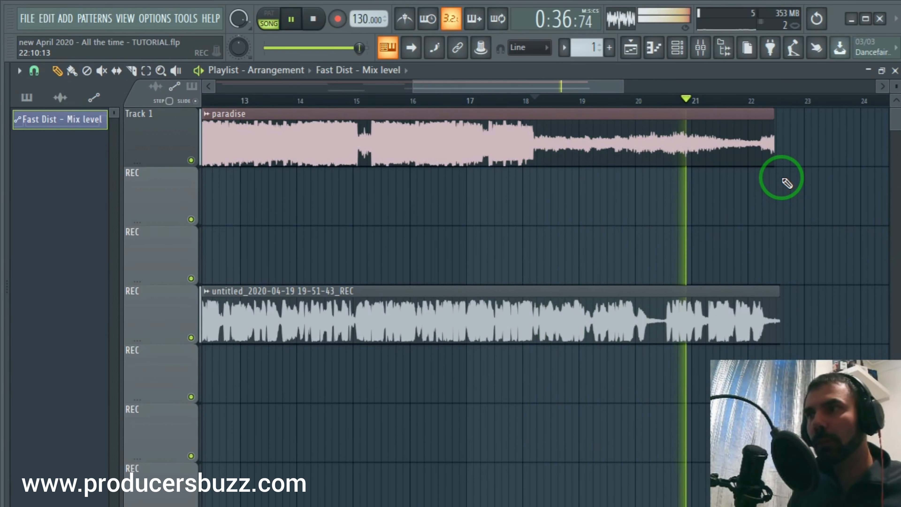
pyautogui.press('space')
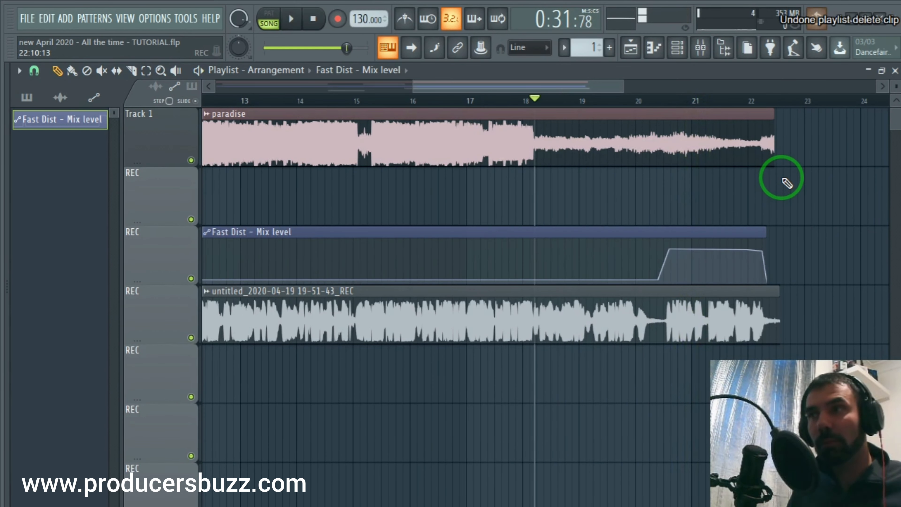
pyautogui.moveTo(620, 85); pyautogui.dragTo(665, 86)
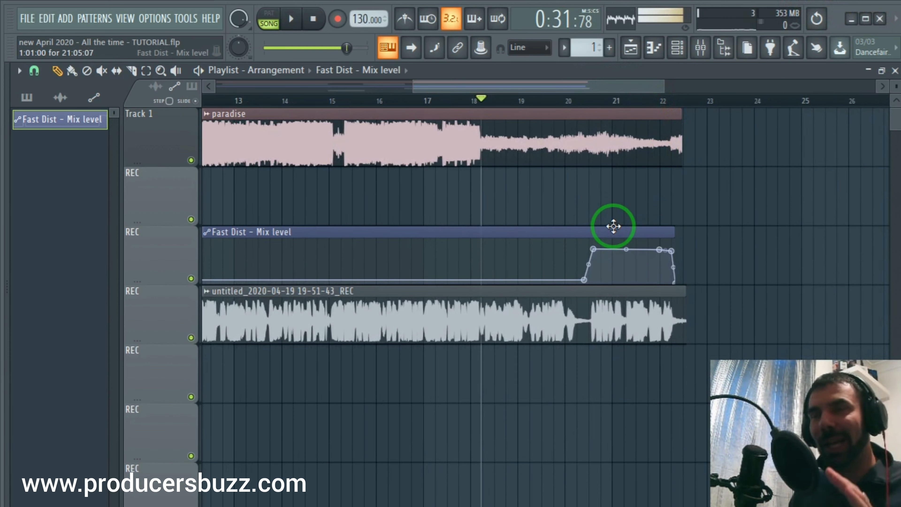
pyautogui.moveTo(666, 88); pyautogui.dragTo(685, 86)
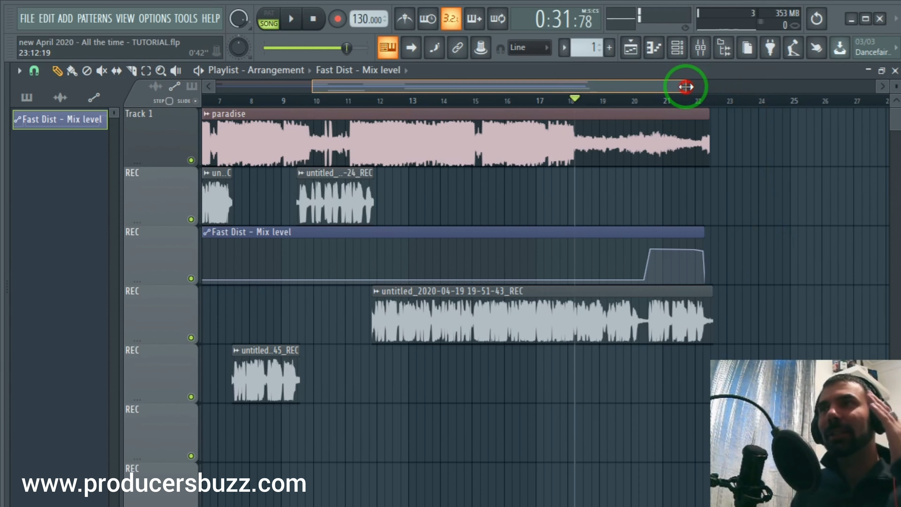
# Open Fruity Compressor on mixer Insert 20 and set its ratio to 2.2:1
pyautogui.moveTo(686, 87); pyautogui.dragTo(628, 102)
pyautogui.click(700, 47)
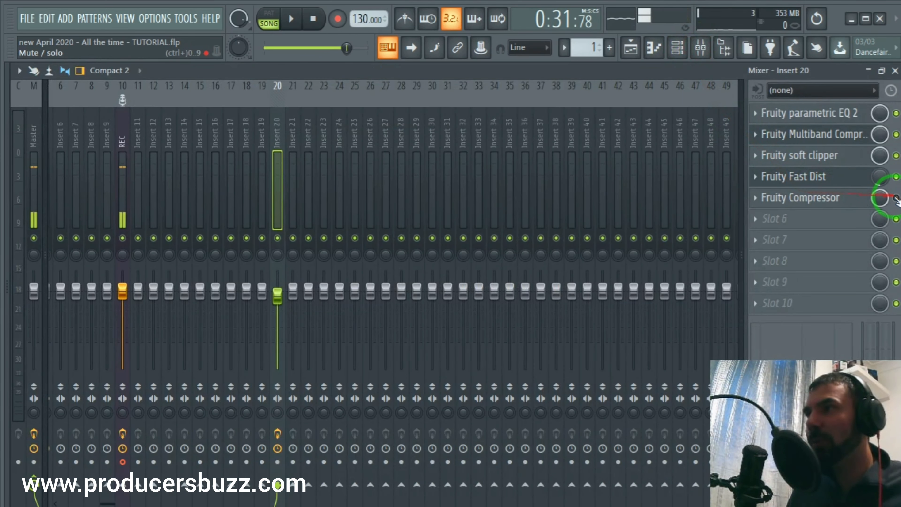
pyautogui.click(805, 199)
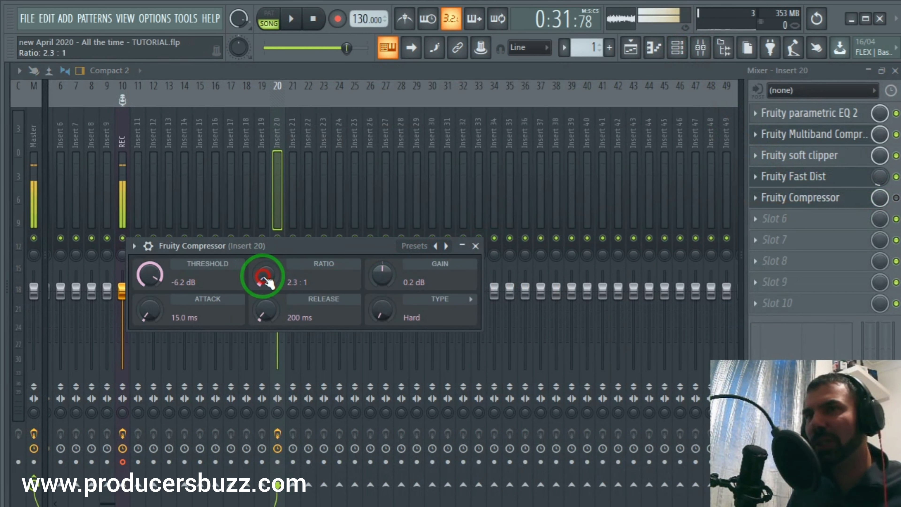
pyautogui.click(316, 242)
pyautogui.moveTo(316, 242); pyautogui.dragTo(388, 227)
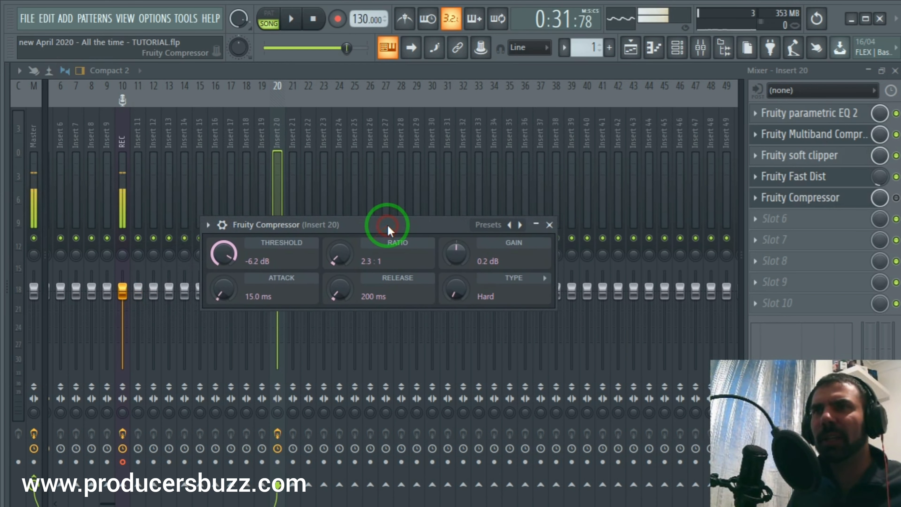
pyautogui.click(339, 257)
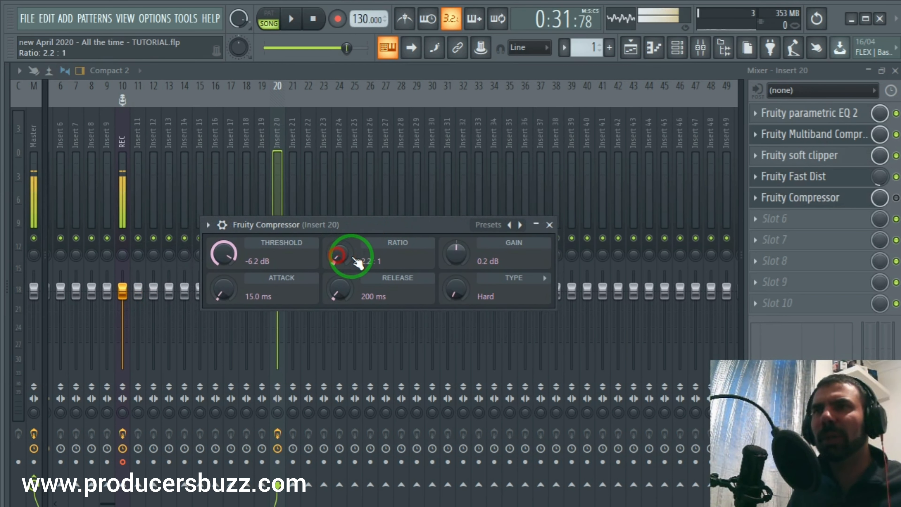
# Try the compressor's threshold at -5.0 dB and return it to -6.2 dB
pyautogui.click(214, 259)
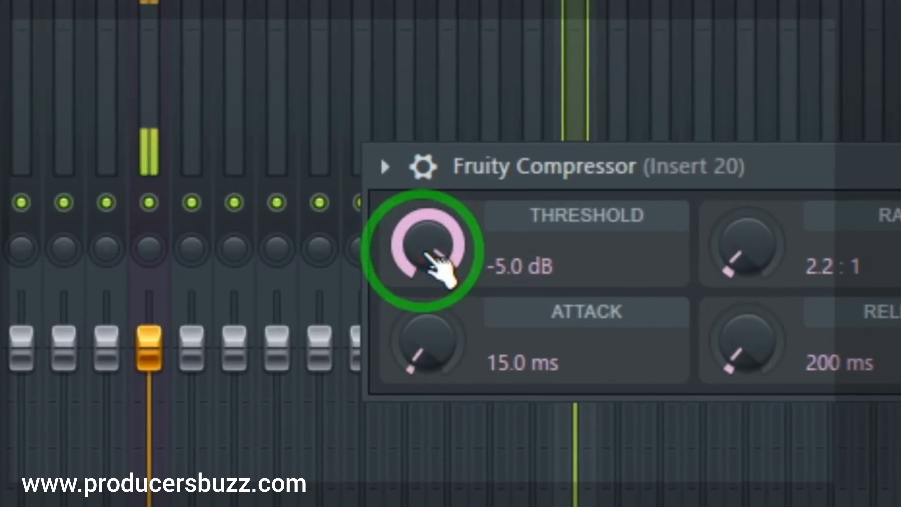
pyautogui.moveTo(224, 258); pyautogui.dragTo(223, 266)
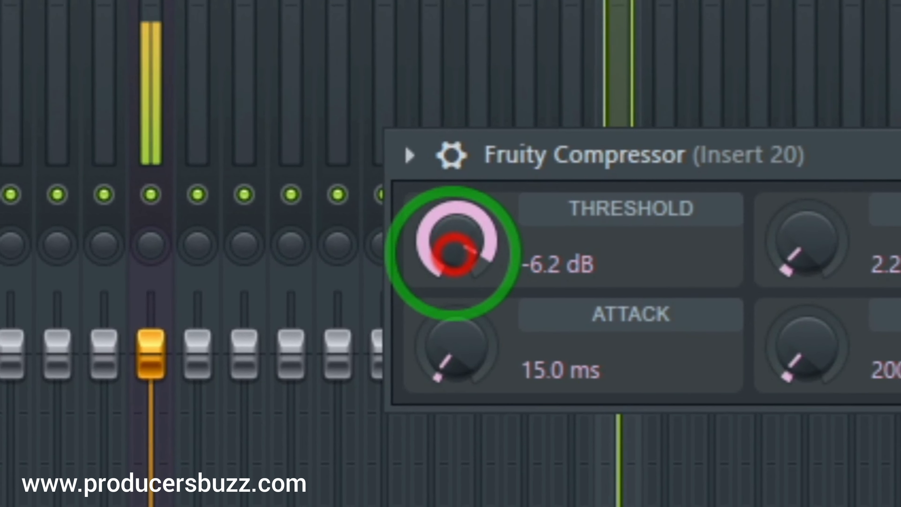
pyautogui.moveTo(454, 254); pyautogui.dragTo(454, 254)
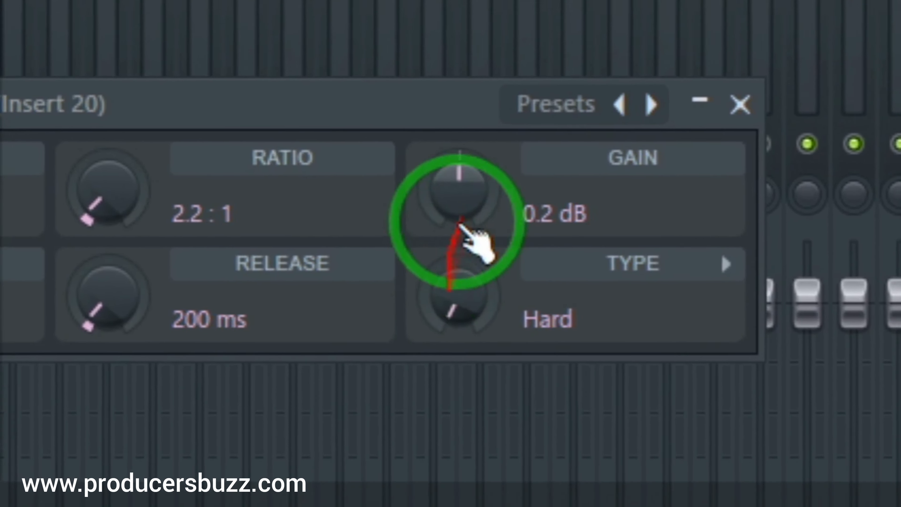
pyautogui.click(148, 351)
pyautogui.moveTo(454, 255); pyautogui.dragTo(454, 254)
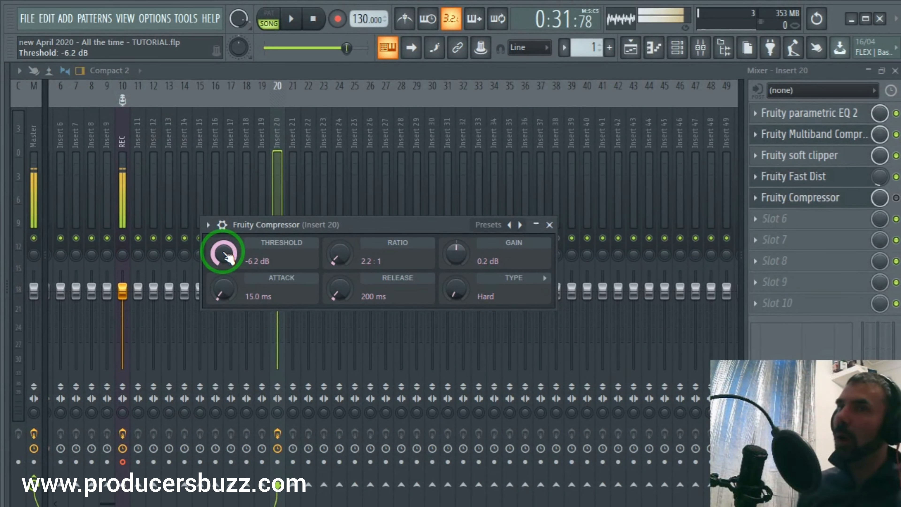
# Play the song's ending while lowering the compressor's threshold to -53.1 dB, and stop playback
pyautogui.press('space')
pyautogui.moveTo(222, 253); pyautogui.dragTo(235, 356)
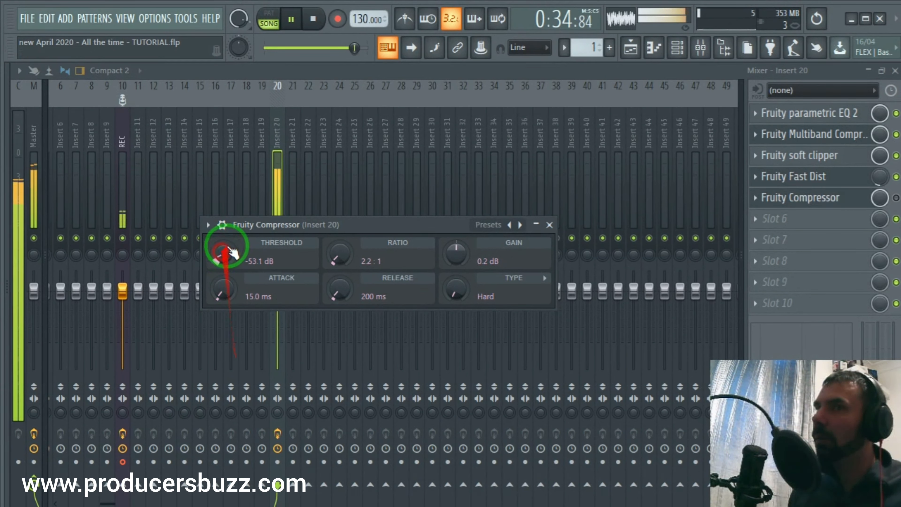
pyautogui.press('space')
# Enable Fruity Compressor on Insert 20 and play the song's ending with its threshold raised to -5.9 dB
pyautogui.click(896, 198)
pyautogui.click(827, 199)
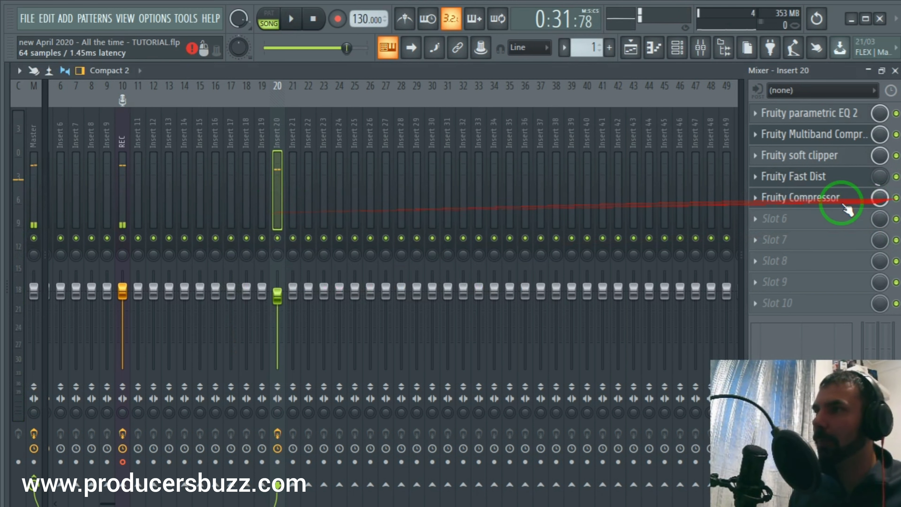
pyautogui.press('space')
pyautogui.click(227, 255)
pyautogui.moveTo(231, 259); pyautogui.dragTo(199, 146)
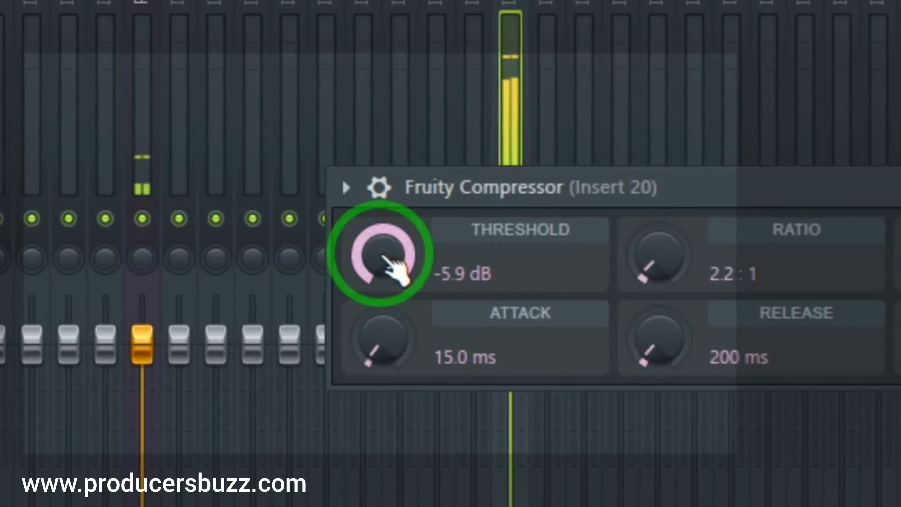
# Sweep the compressor's threshold down to -40.9 dB and back up to -5.9 dB during playback to compare the compression
pyautogui.scroll(-10, 385, 265)
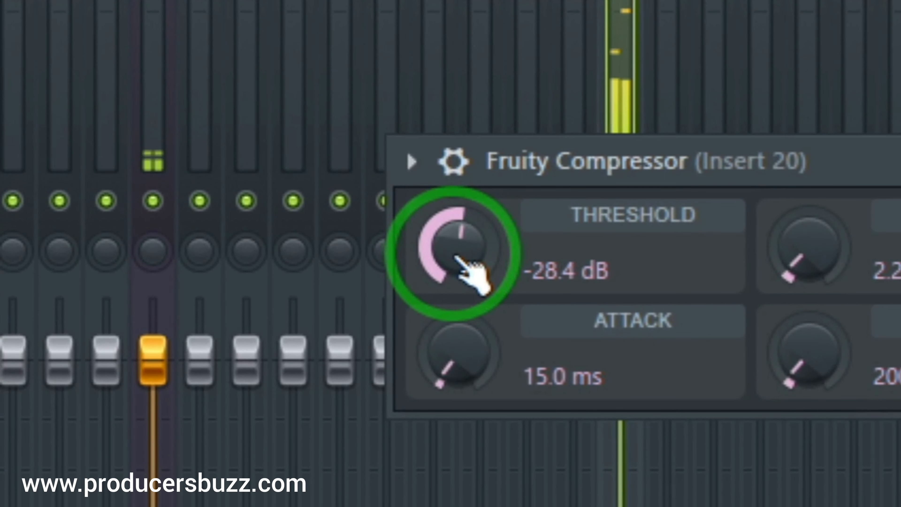
pyautogui.scroll(-8, 458, 259)
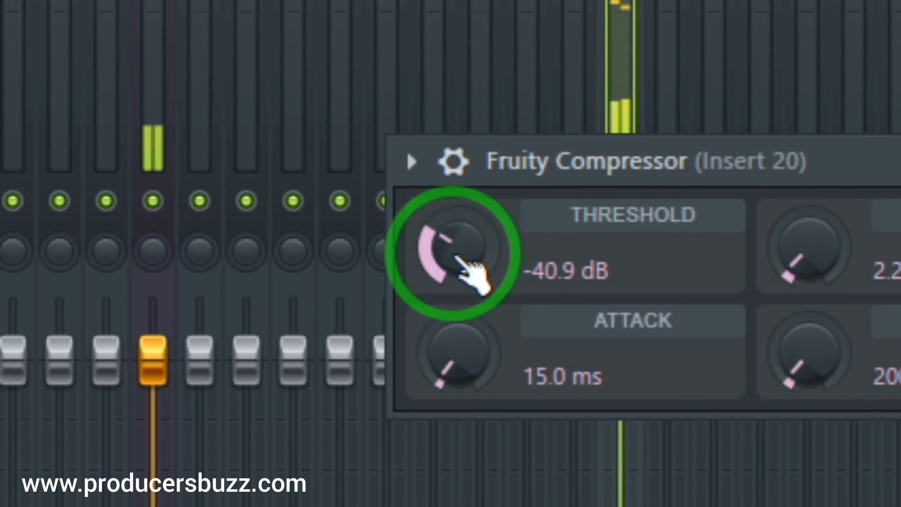
pyautogui.scroll(4, 457, 261)
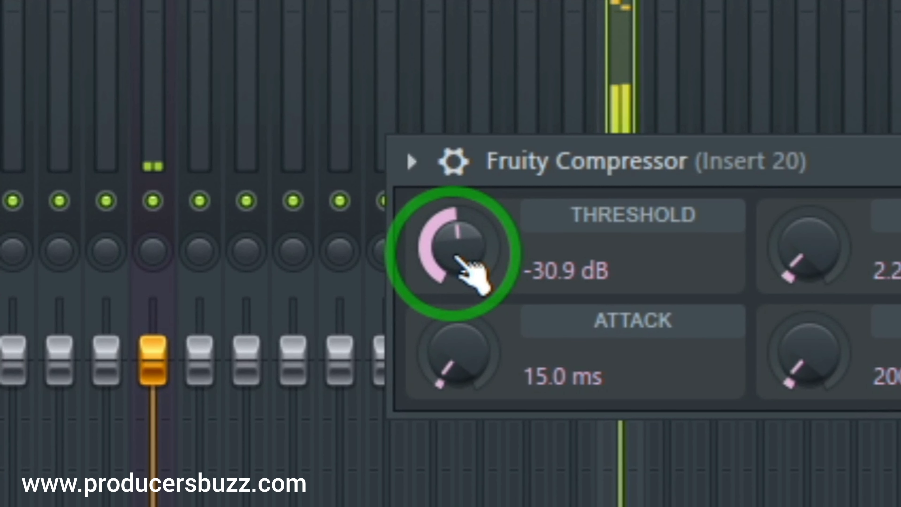
pyautogui.scroll(8, 458, 258)
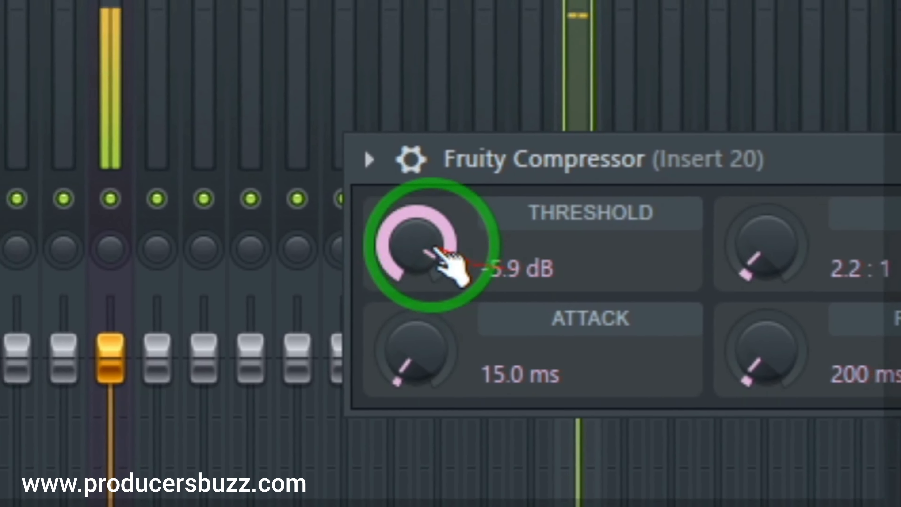
# Set the compressor's threshold to -6.2 dB, and close the plugin and the mixer
pyautogui.moveTo(456, 255); pyautogui.dragTo(454, 247)
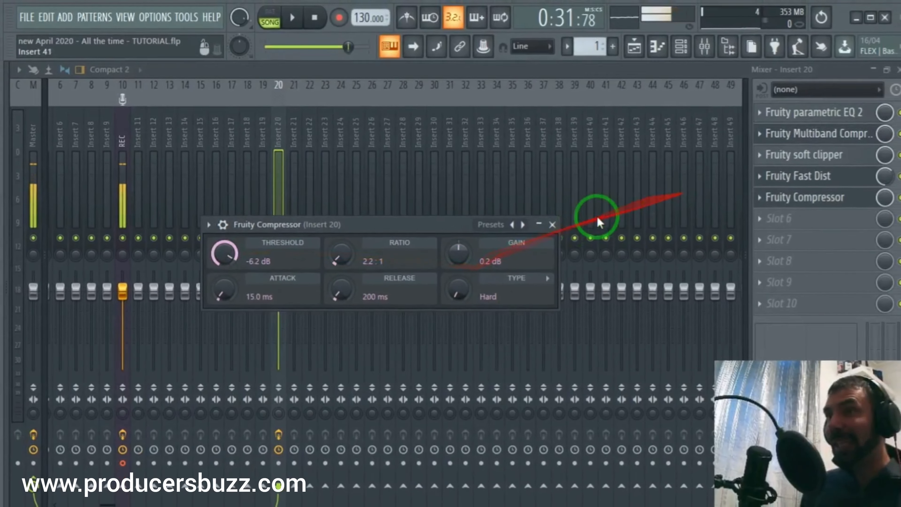
pyautogui.click(553, 225)
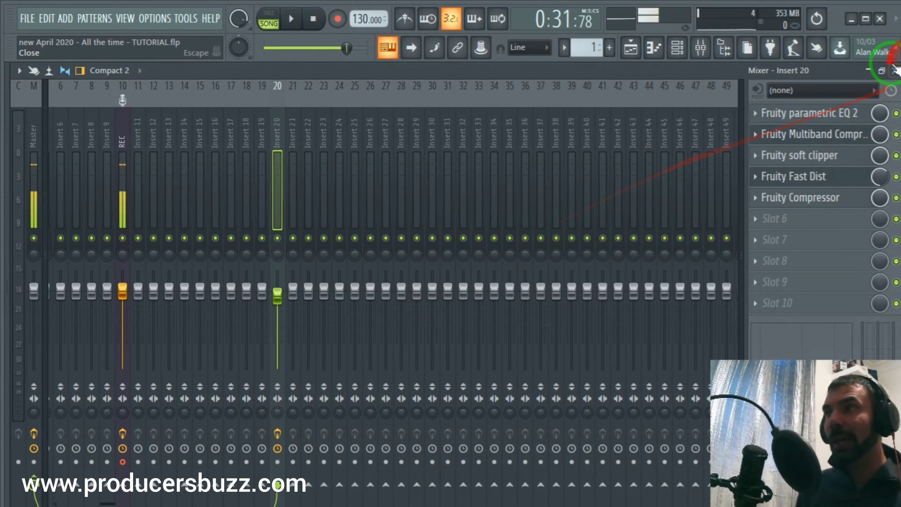
pyautogui.click(898, 70)
# Zoom the playlist out to view the whole arrangement from bar 1 past the vocal's end
pyautogui.moveTo(639, 82); pyautogui.dragTo(594, 87)
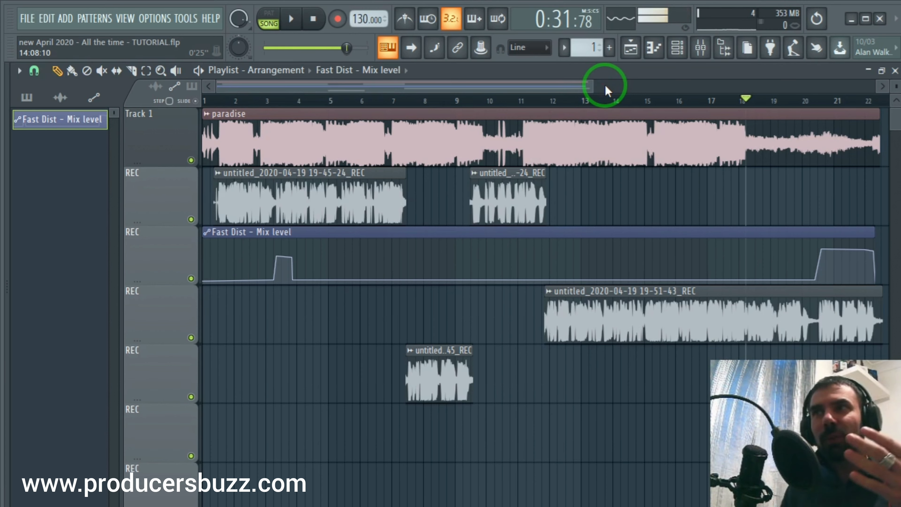
pyautogui.moveTo(585, 93)
pyautogui.mouseDown()
pyautogui.moveTo(665, 85)
pyautogui.moveTo(597, 84)
pyautogui.mouseUp()
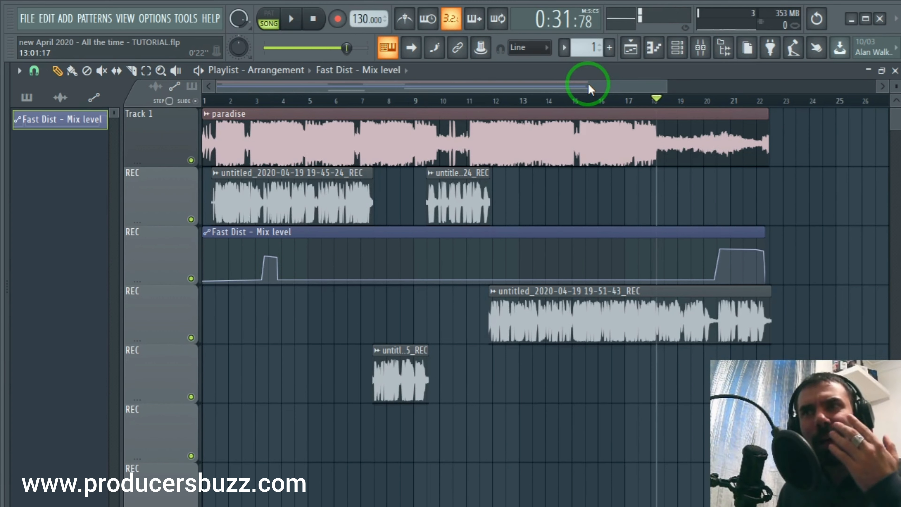